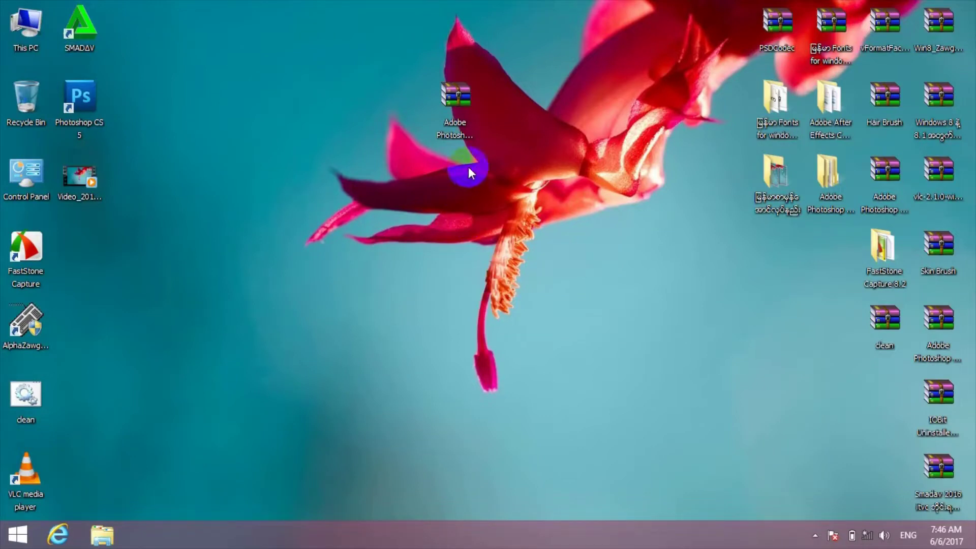
# Extract the Adobe Photoshop CS6 Full archive onto the desktop and place the extracted folder beside the archive.
pyautogui.click(437, 109)
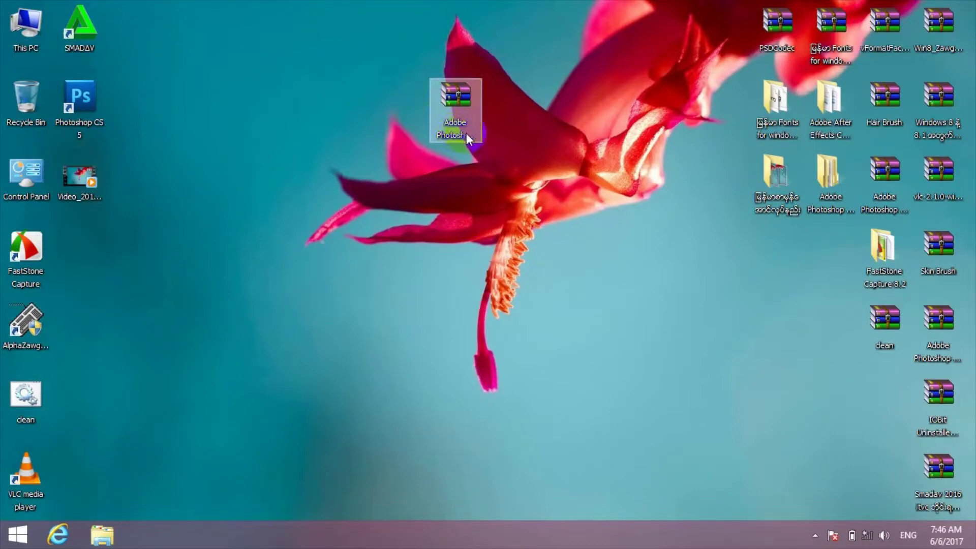
pyautogui.rightClick(456, 96)
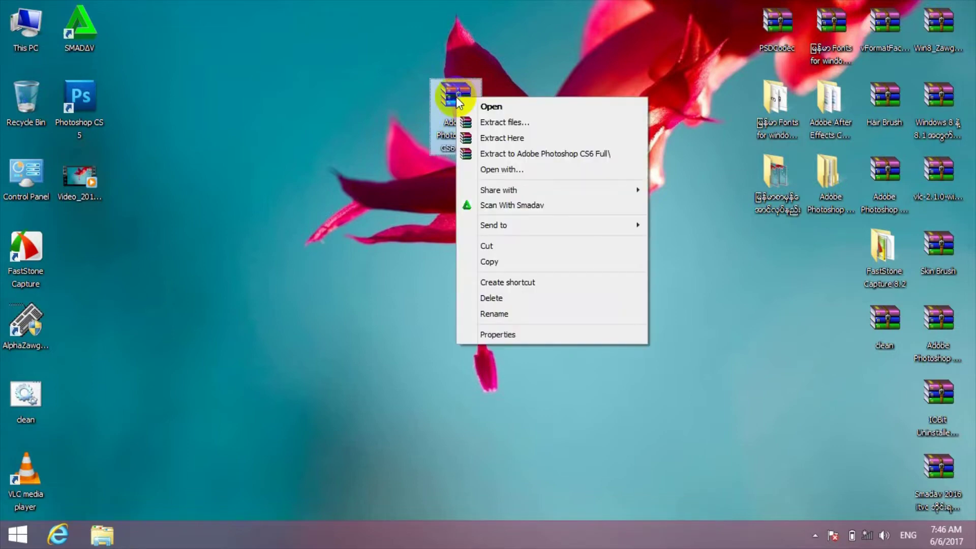
pyautogui.click(488, 137)
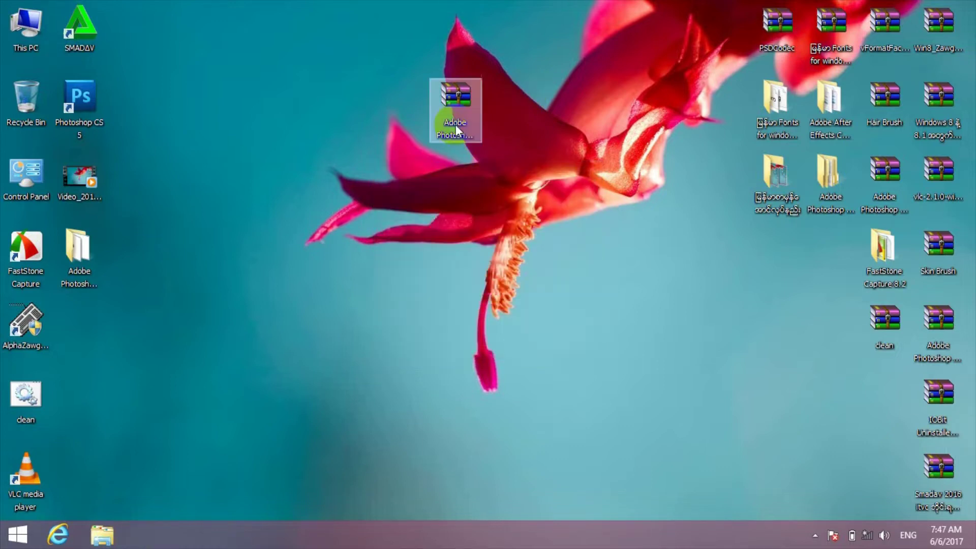
pyautogui.moveTo(77, 252); pyautogui.dragTo(407, 104)
pyautogui.click(402, 147)
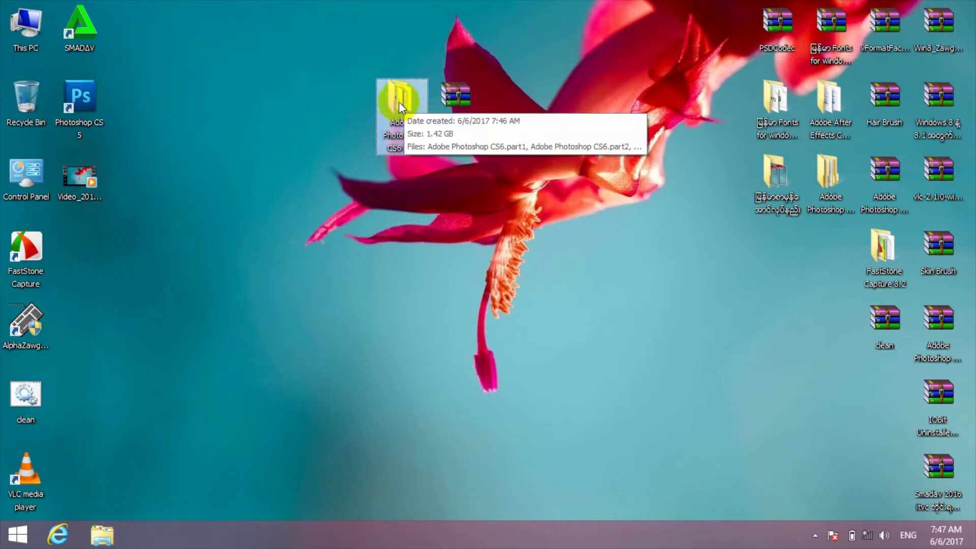
# Start extracting the three Adobe Photoshop CS6 part archives directly into the Adobe Photoshop CS6 Full folder.
pyautogui.doubleClick(398, 101)
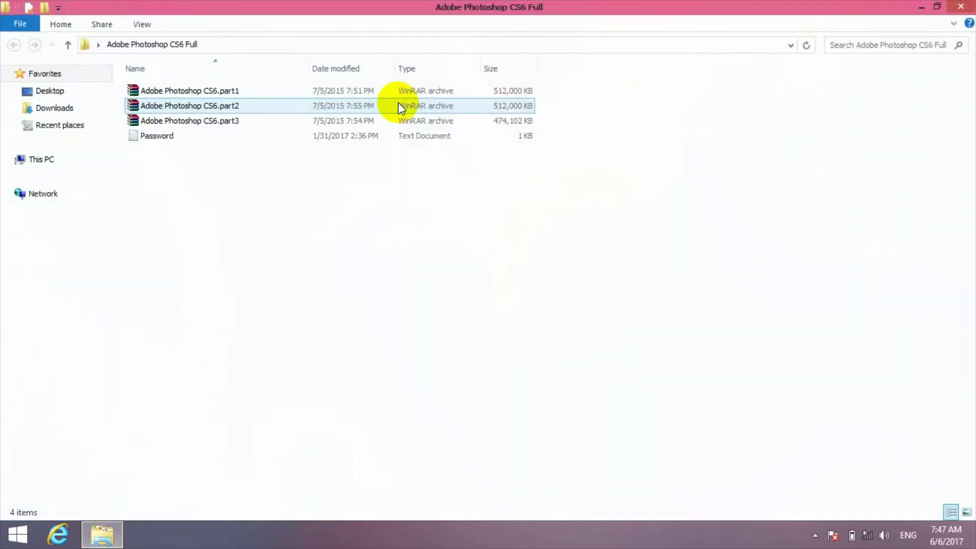
pyautogui.click(199, 136)
pyautogui.click(192, 91)
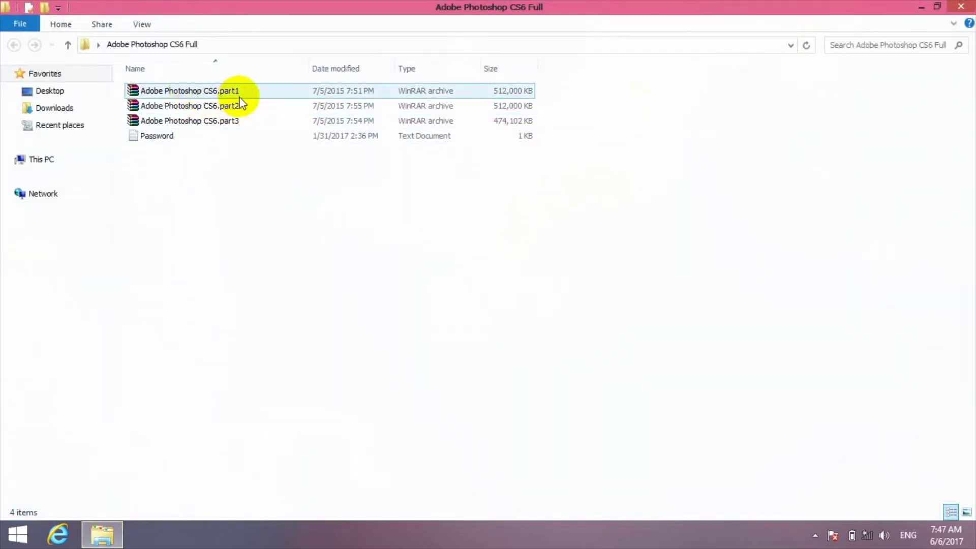
pyautogui.click(231, 122)
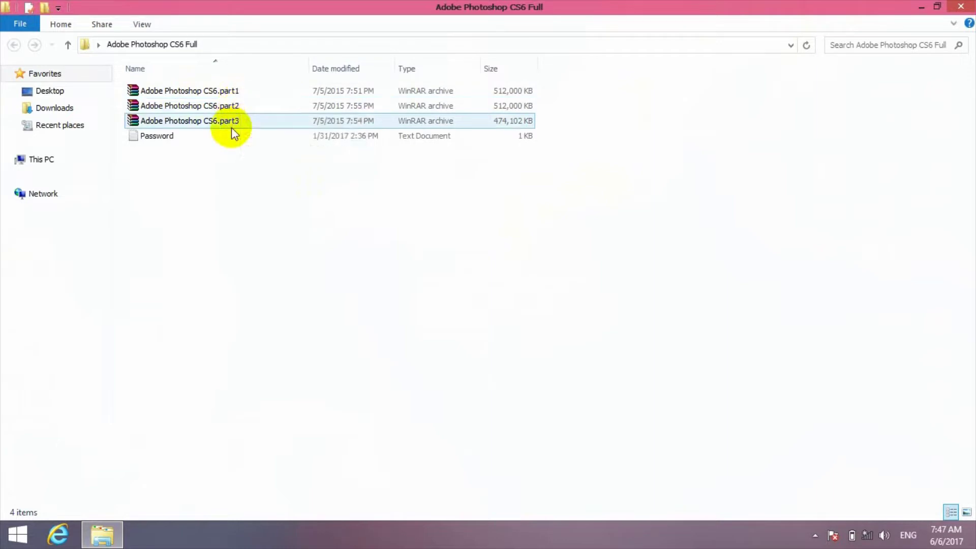
pyautogui.click(201, 92)
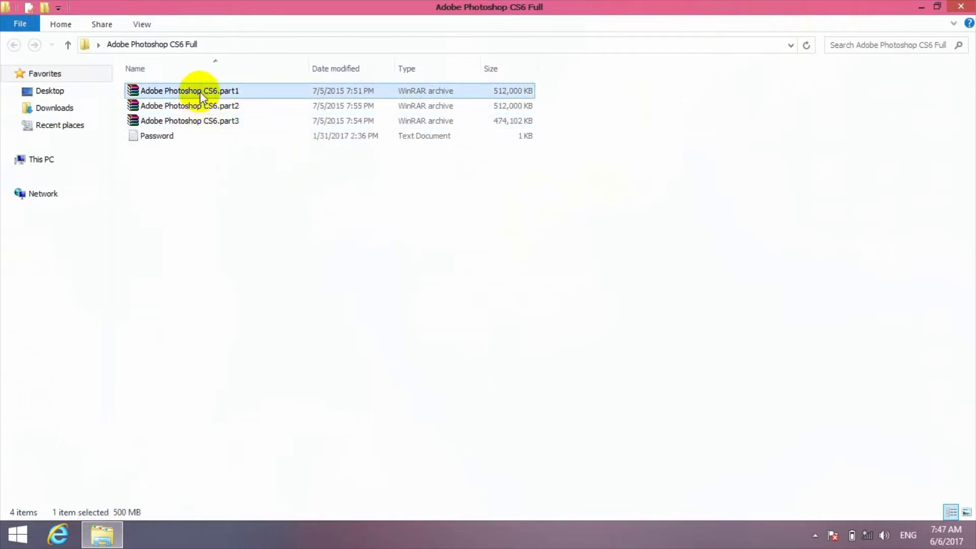
pyautogui.keyDown('ctrl'); pyautogui.click(203, 105); pyautogui.keyUp('ctrl')
pyautogui.keyDown('ctrl'); pyautogui.click(227, 117); pyautogui.keyUp('ctrl')
pyautogui.rightClick(225, 91)
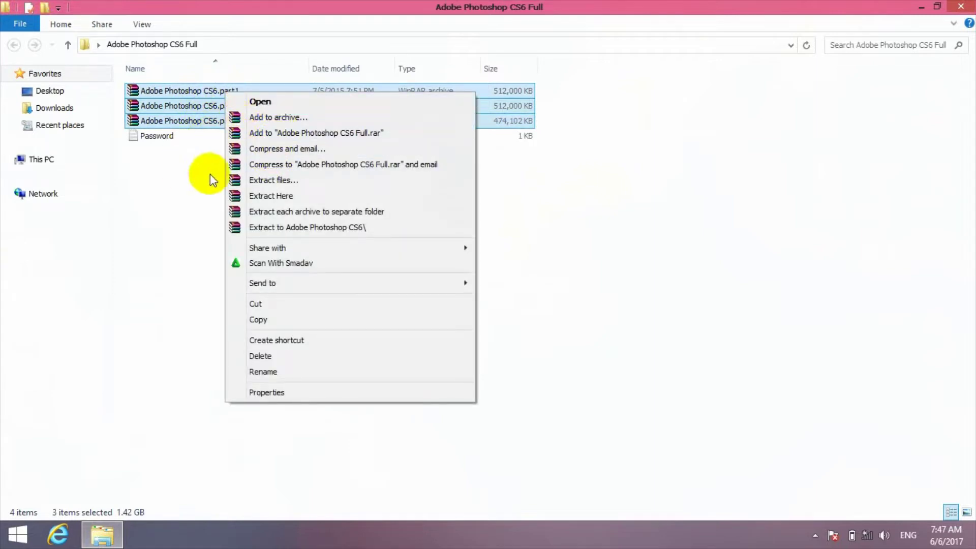
pyautogui.click(273, 197)
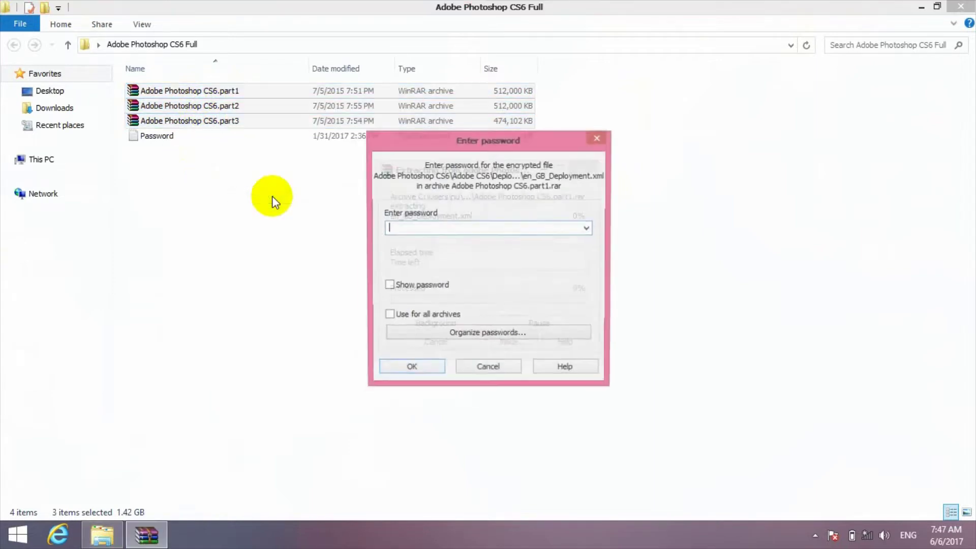
# Copy the archive password from the Password text file and submit it in WinRAR's password prompt.
pyautogui.doubleClick(171, 134)
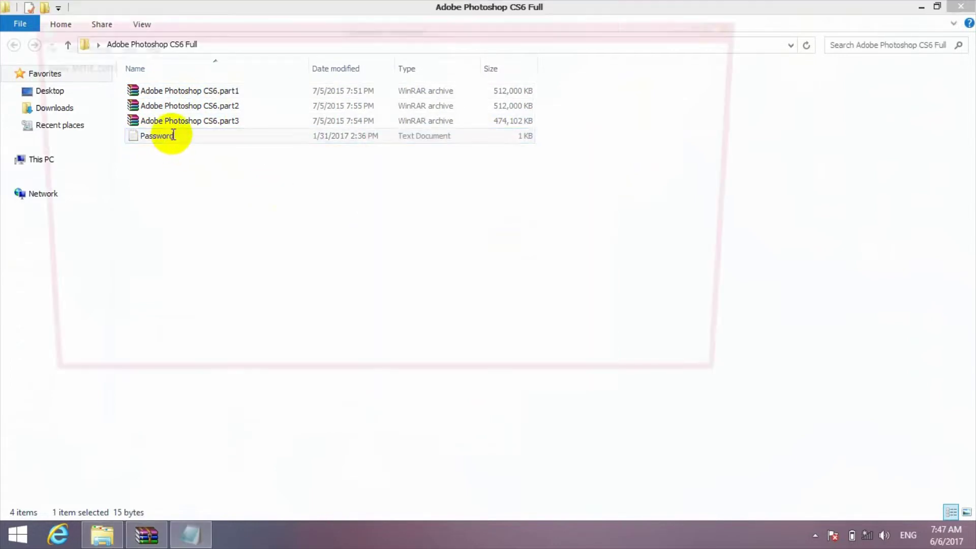
pyautogui.moveTo(28, 66); pyautogui.dragTo(107, 75)
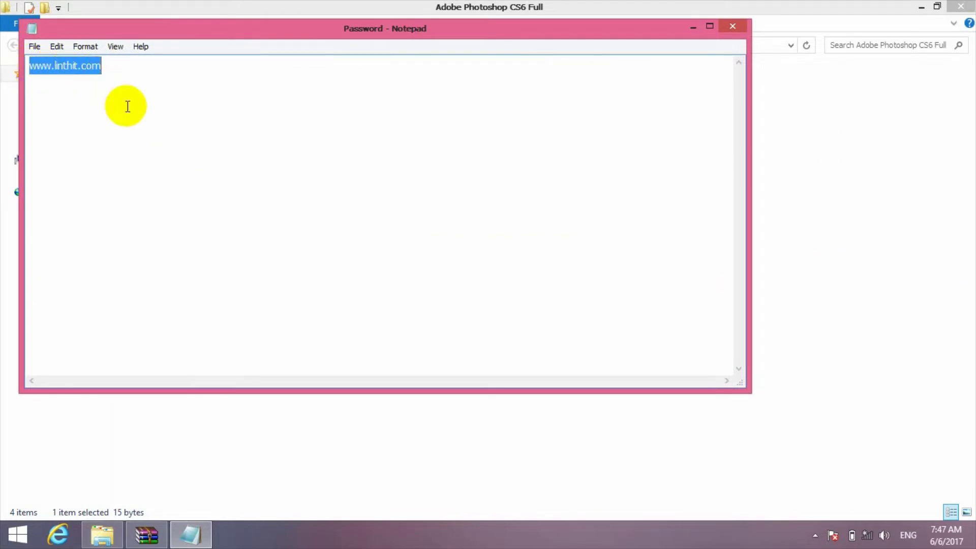
pyautogui.click(738, 29)
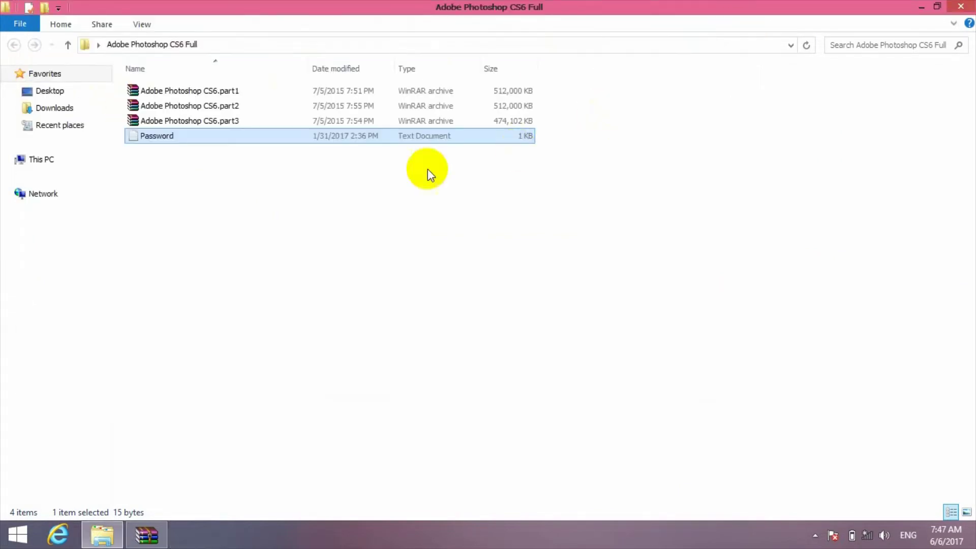
pyautogui.click(145, 534)
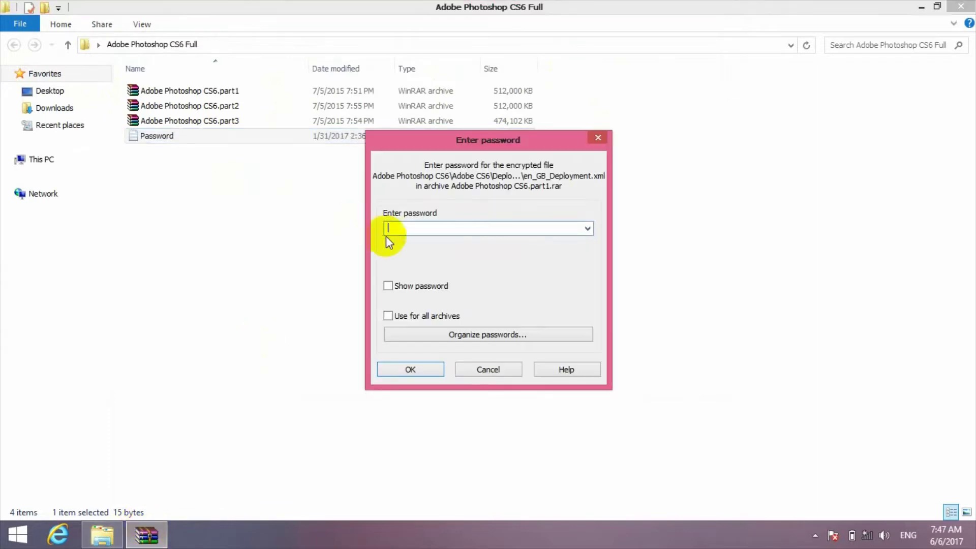
pyautogui.rightClick(408, 228)
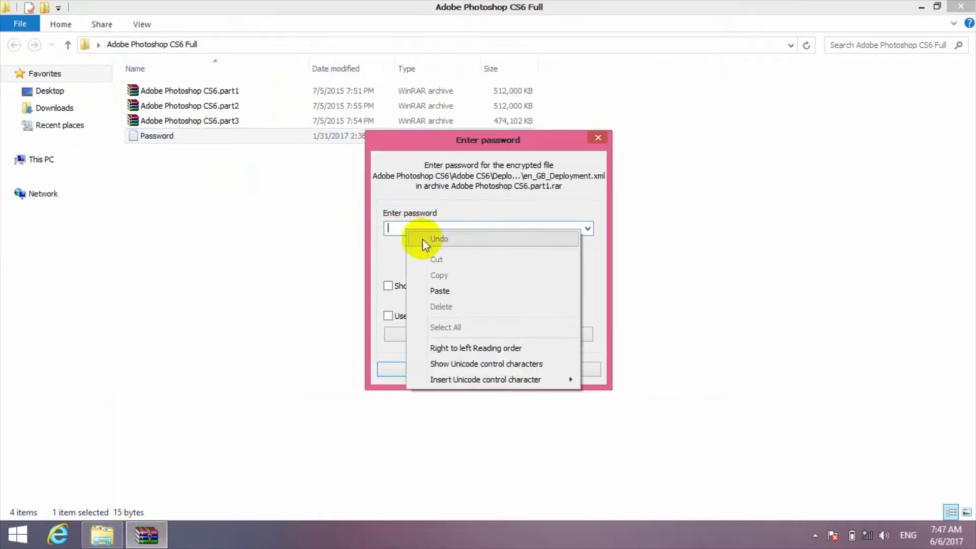
pyautogui.click(436, 289)
pyautogui.click(407, 367)
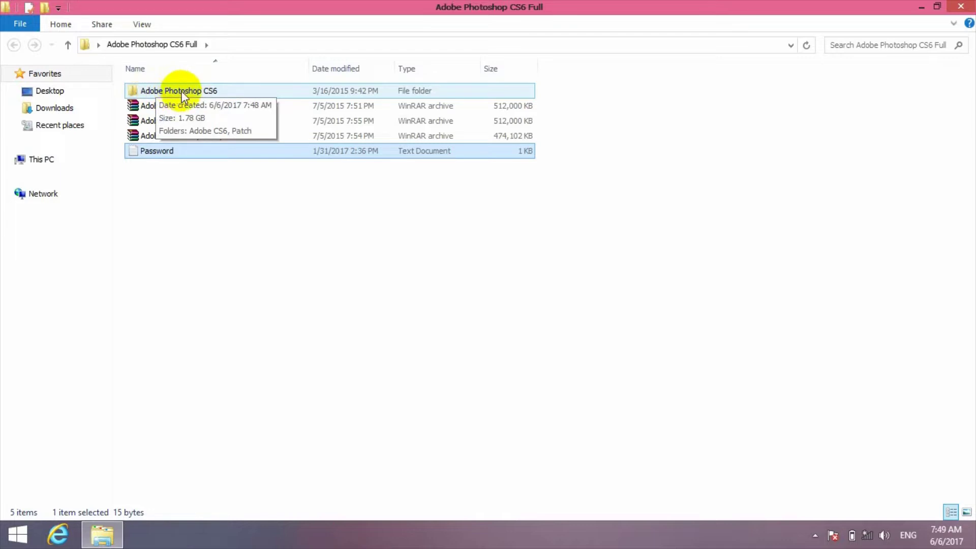
# Look through the Patch folder and its 64bit subfolder inside the extracted Adobe Photoshop CS6 folder, and return to that folder.
pyautogui.doubleClick(205, 92)
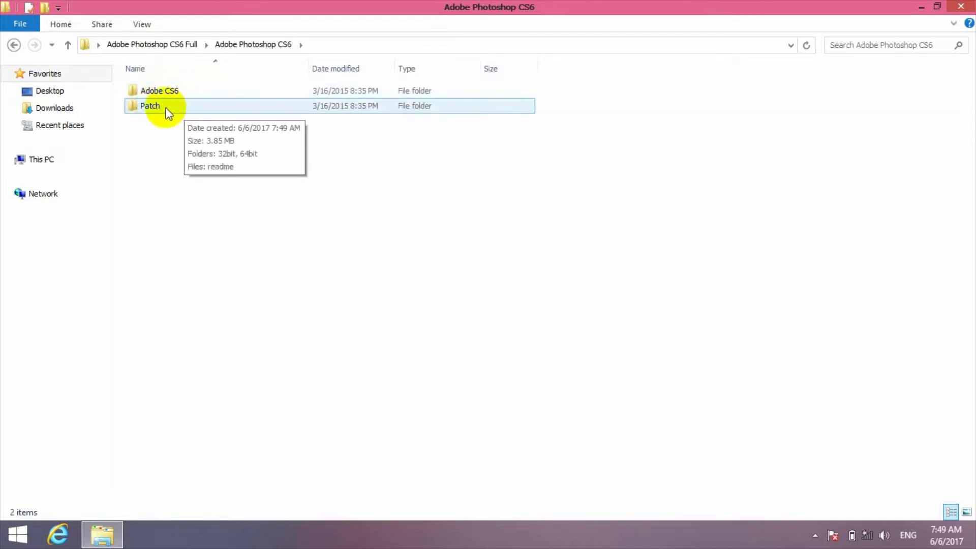
pyautogui.doubleClick(180, 108)
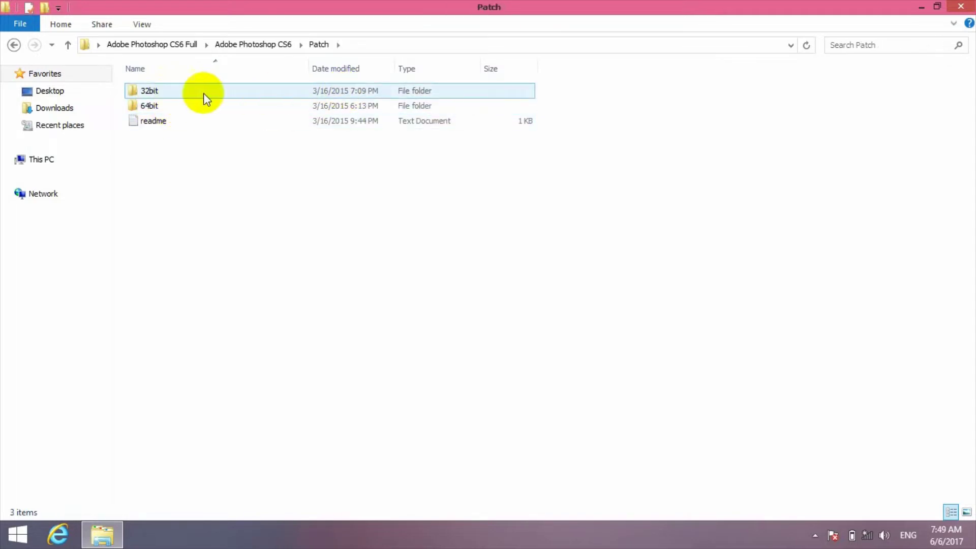
pyautogui.doubleClick(158, 105)
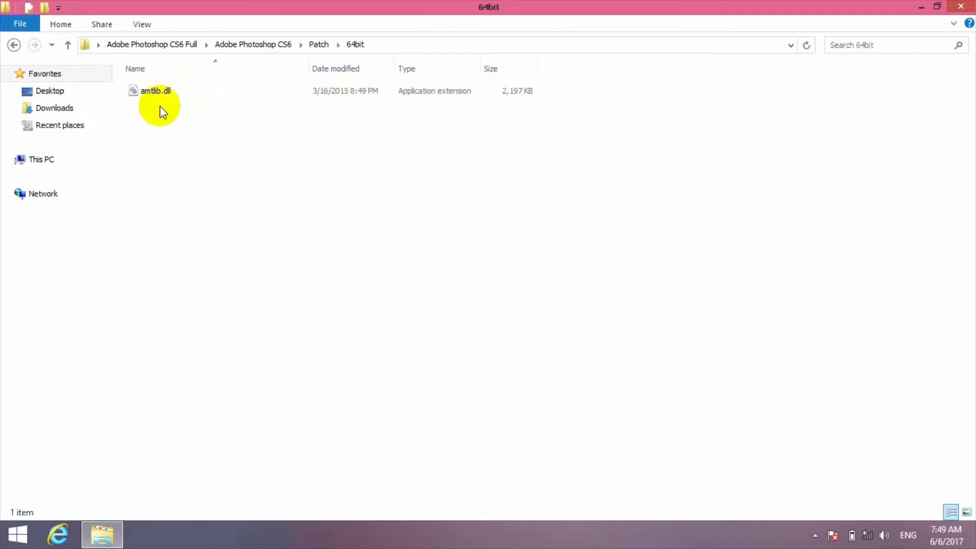
pyautogui.click(12, 43)
pyautogui.click(12, 44)
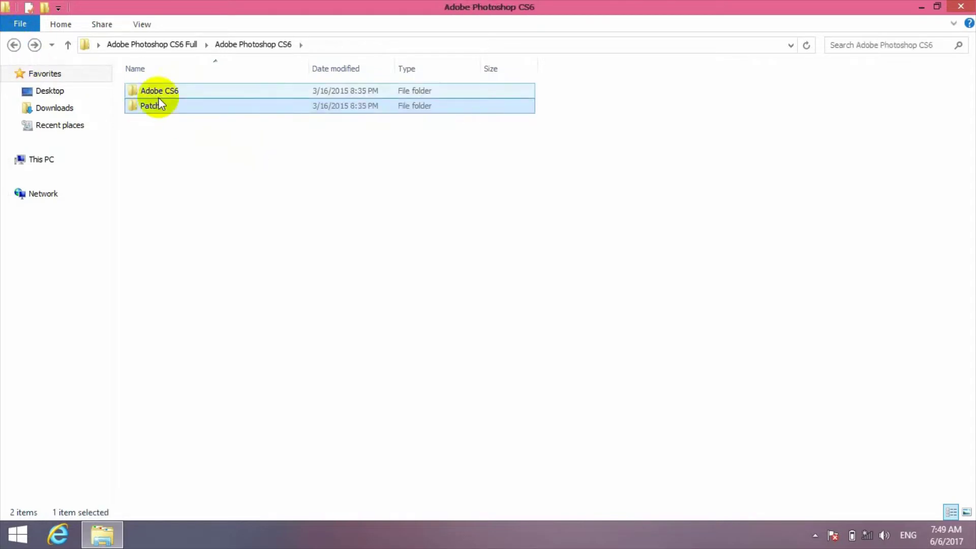
# Run Set-up from the Adobe CS6 folder, choosing the Try installation and accepting the Adobe software license agreement.
pyautogui.doubleClick(186, 92)
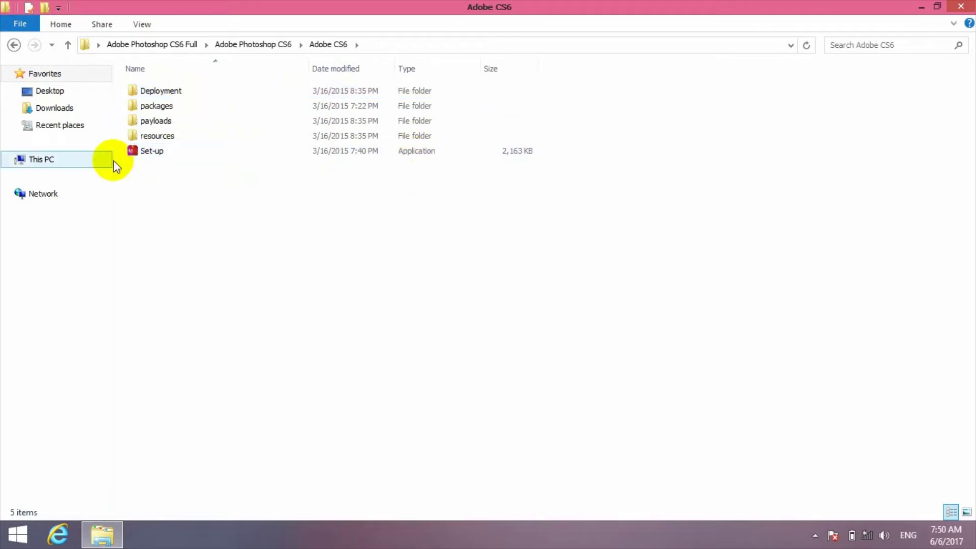
pyautogui.doubleClick(176, 150)
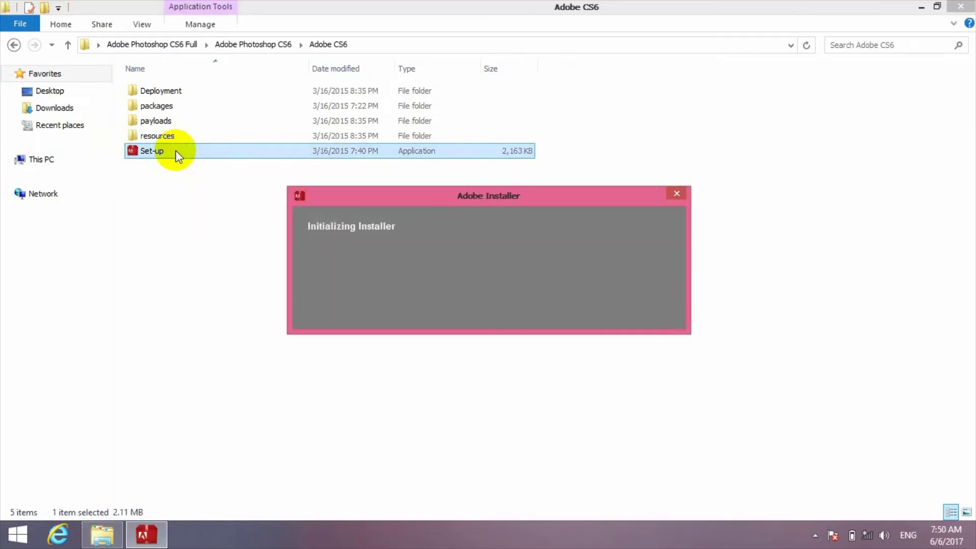
pyautogui.click(552, 313)
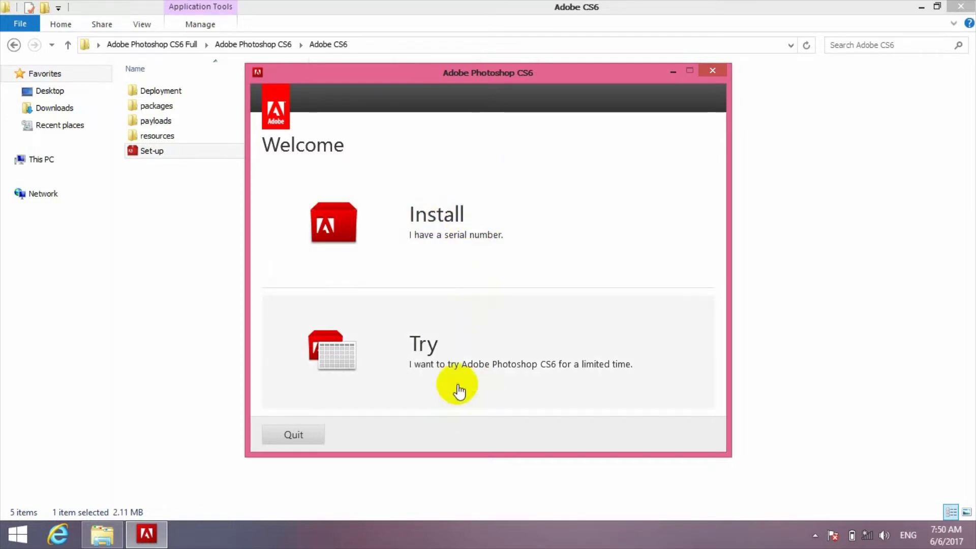
pyautogui.click(429, 361)
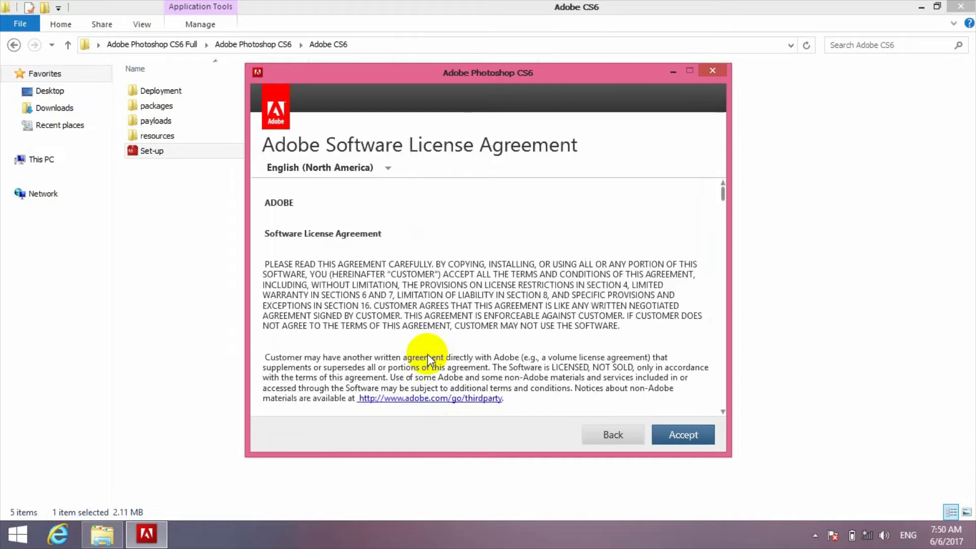
pyautogui.click(684, 437)
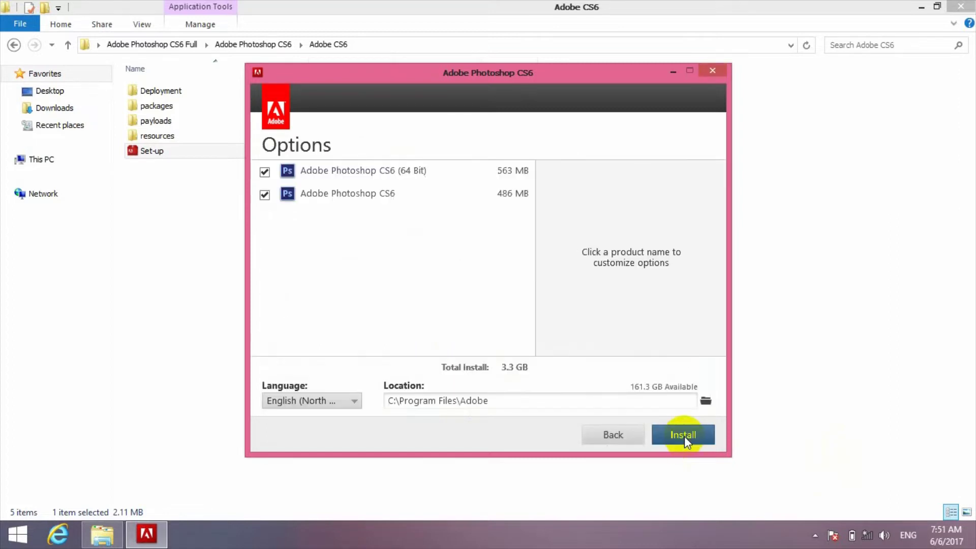
# Install both Photoshop CS6 versions in English (International) to C:\Program Files\Adobe, allow the system changes, and close the installer.
pyautogui.click(354, 404)
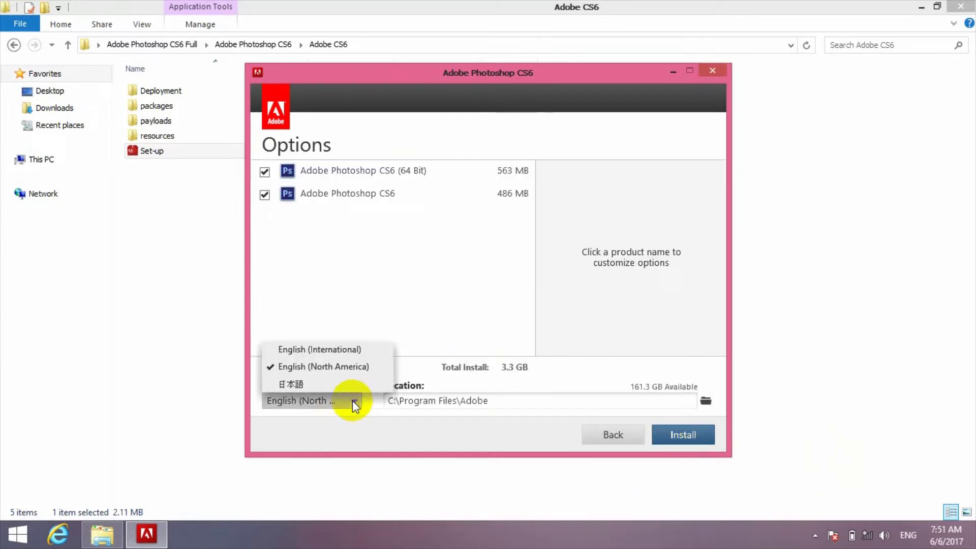
pyautogui.click(344, 350)
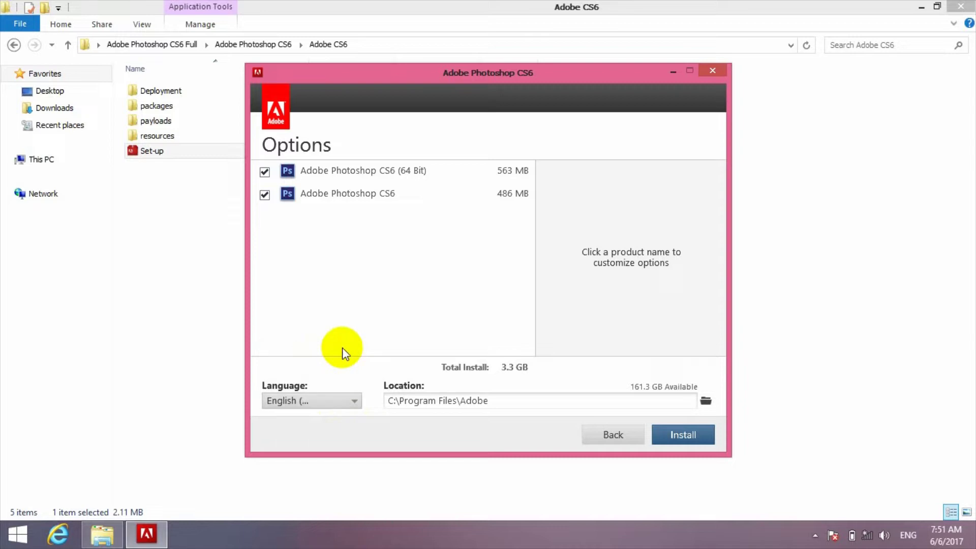
pyautogui.click(682, 434)
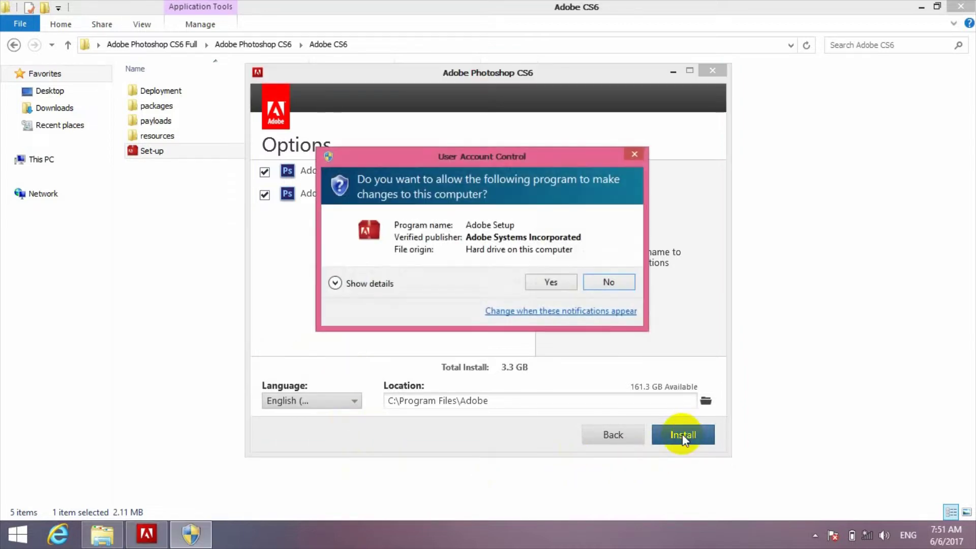
pyautogui.click(545, 280)
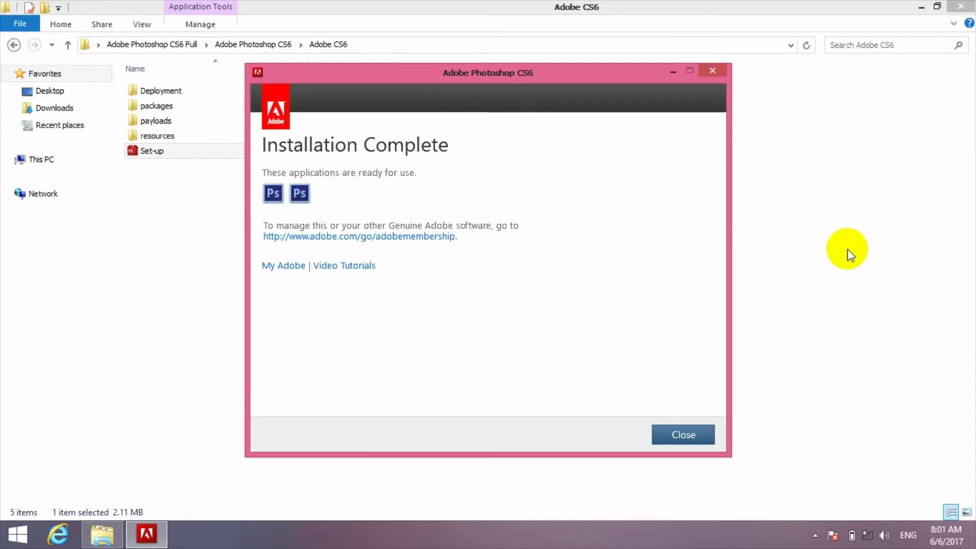
pyautogui.click(682, 436)
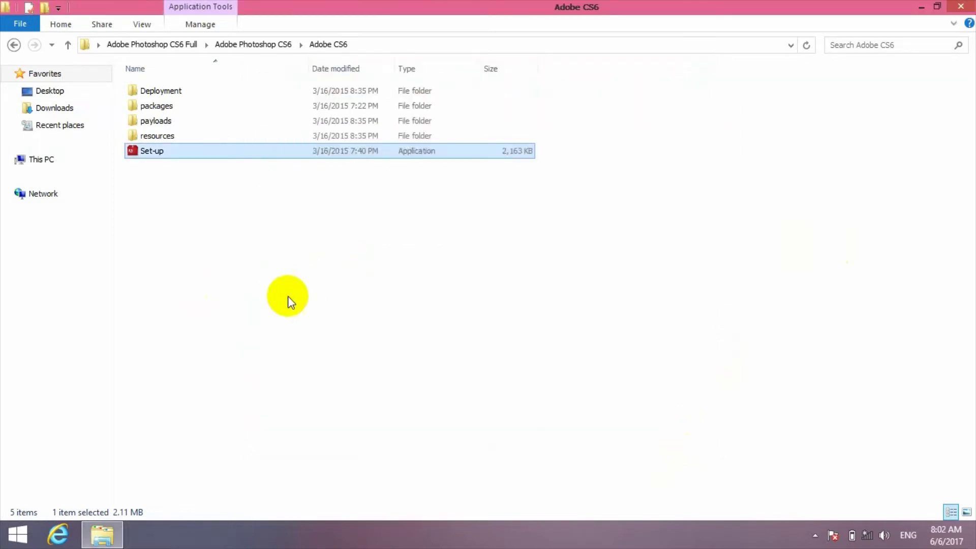
# Go to the Patch folder in Adobe Photoshop CS6 and read the instructions in its readme file.
pyautogui.click(12, 46)
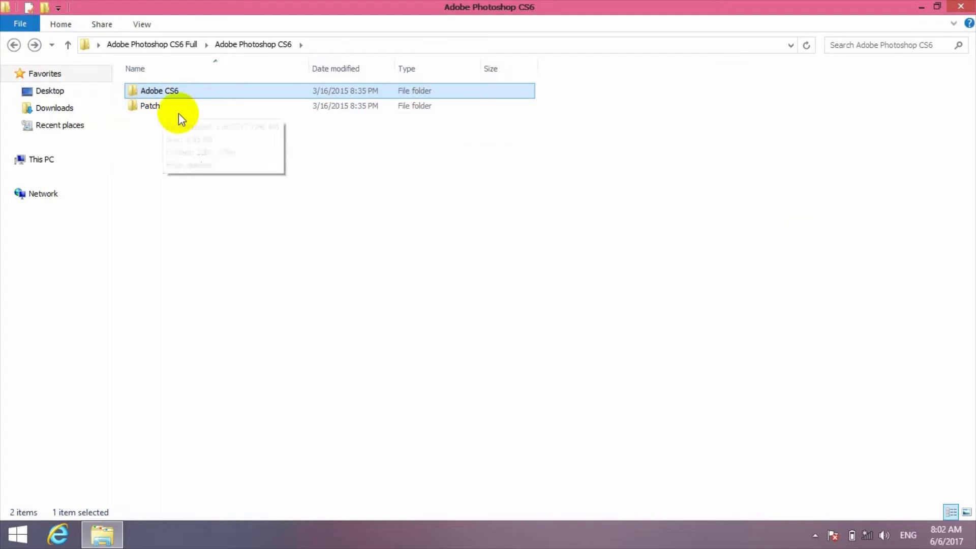
pyautogui.click(166, 108)
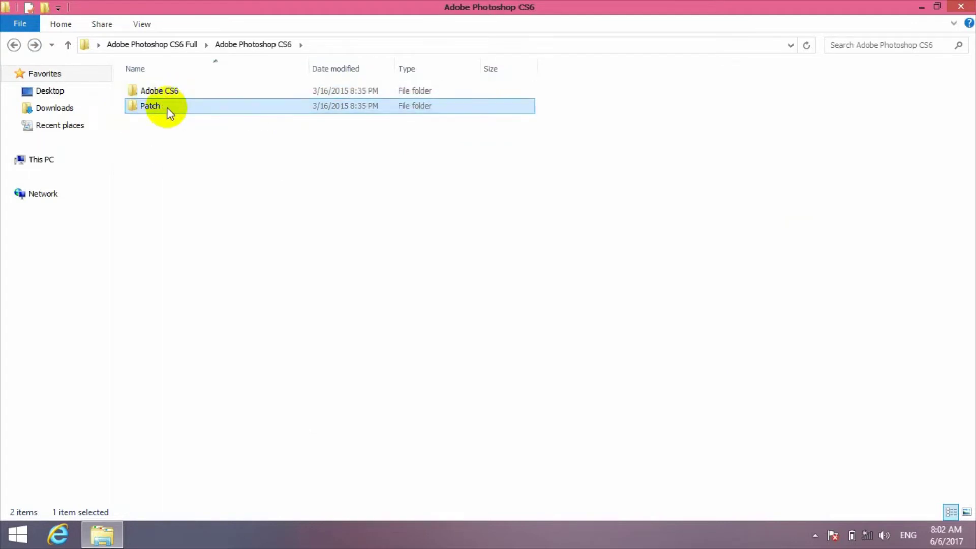
pyautogui.doubleClick(177, 107)
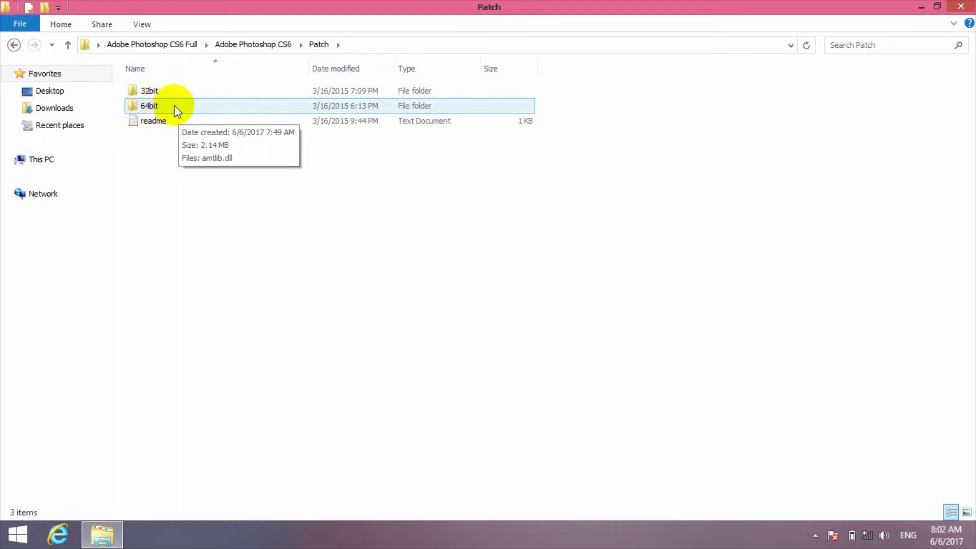
pyautogui.doubleClick(163, 124)
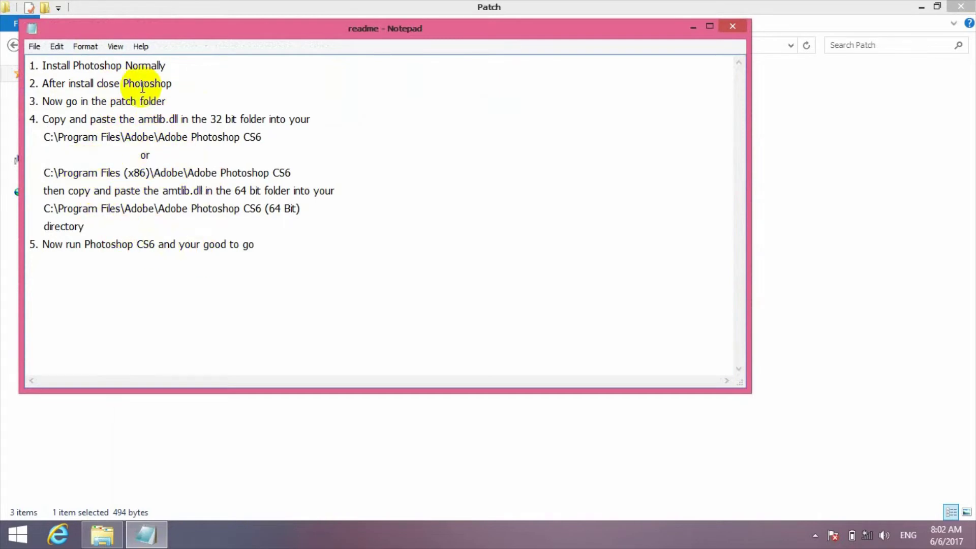
pyautogui.click(732, 27)
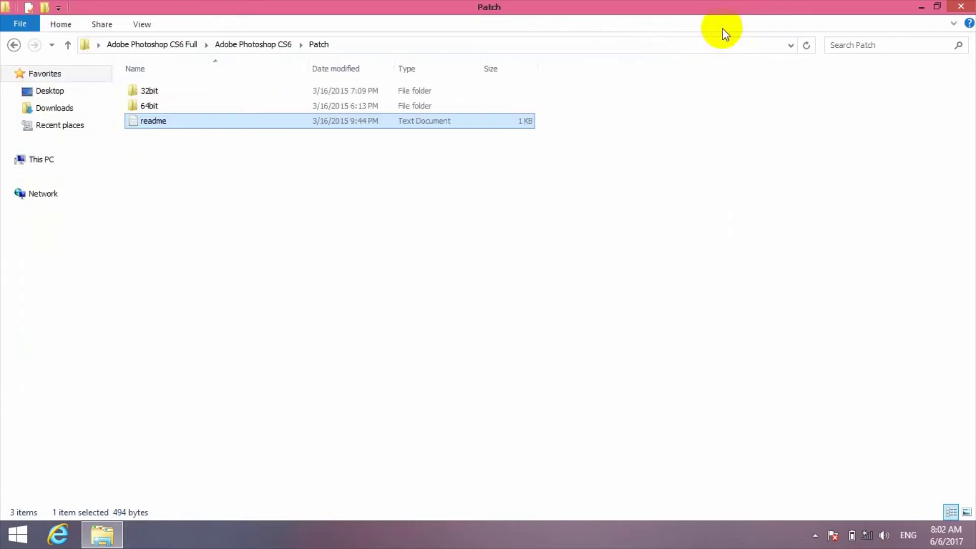
# Copy amtlib.dll from the Patch folder's 64bit subfolder and close the folder window.
pyautogui.doubleClick(170, 105)
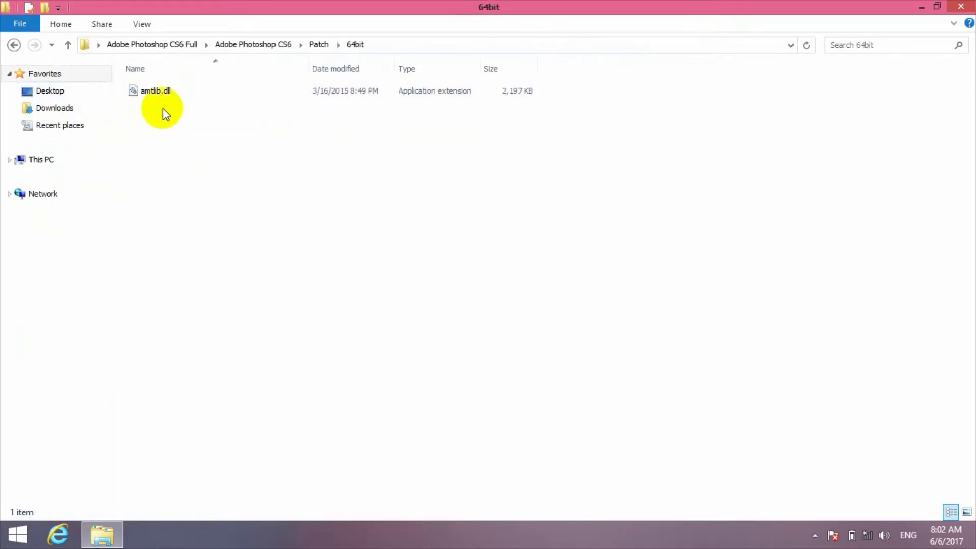
pyautogui.click(173, 98)
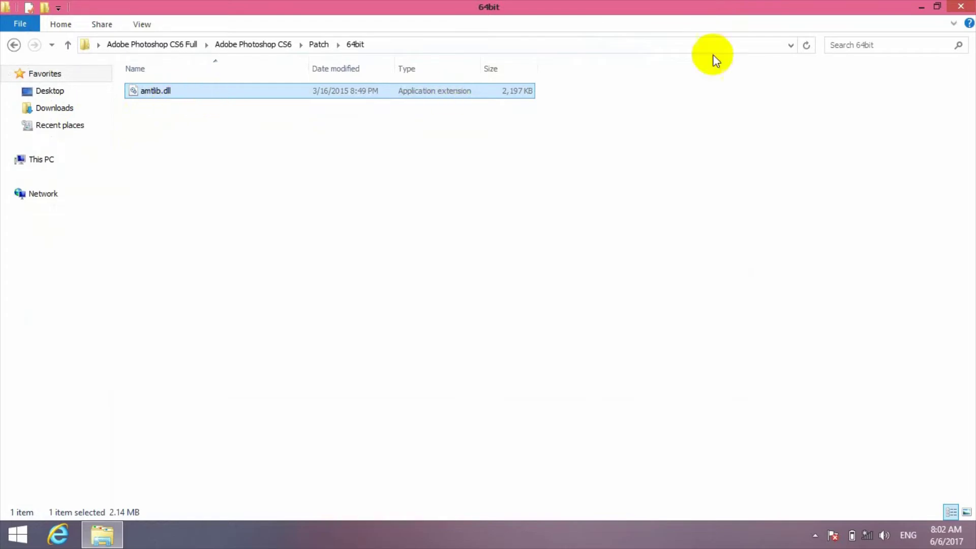
pyautogui.click(961, 7)
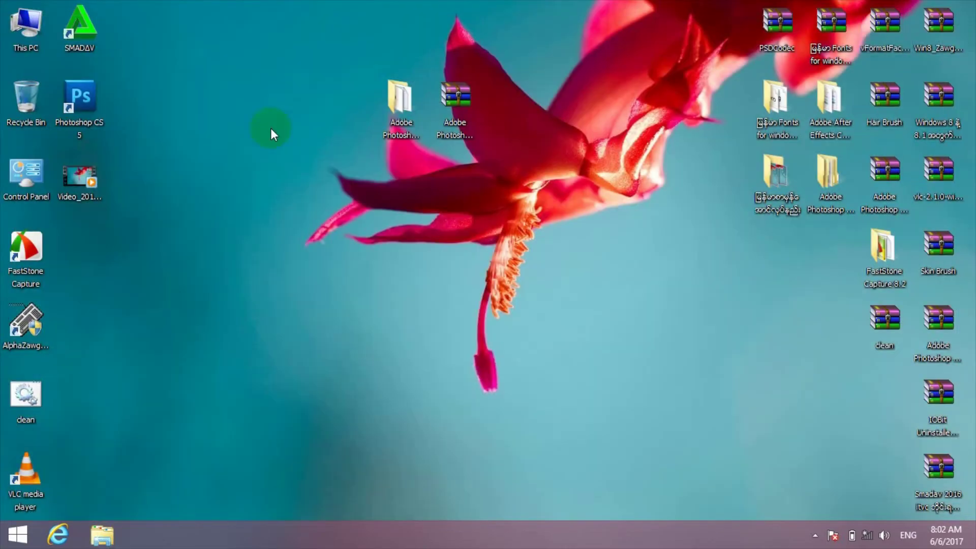
# Go to the Adobe Photoshop CS6 (64 Bit) folder in C:\Program Files\Adobe.
pyautogui.doubleClick(27, 32)
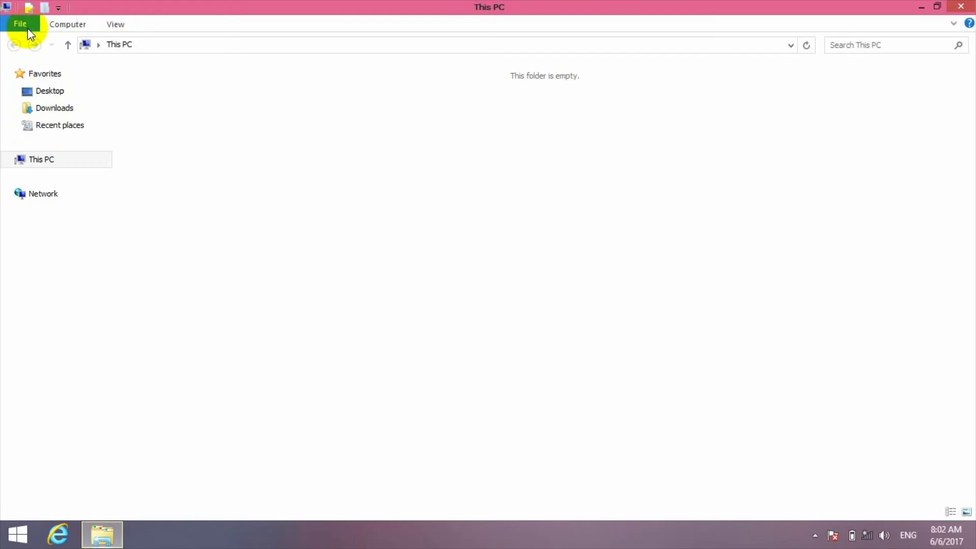
pyautogui.moveTo(189, 200)
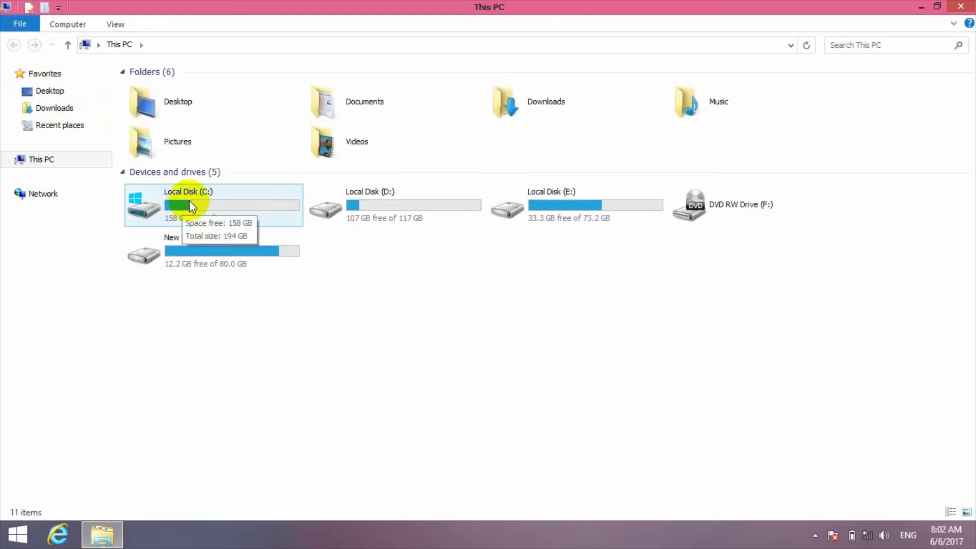
pyautogui.doubleClick(200, 205)
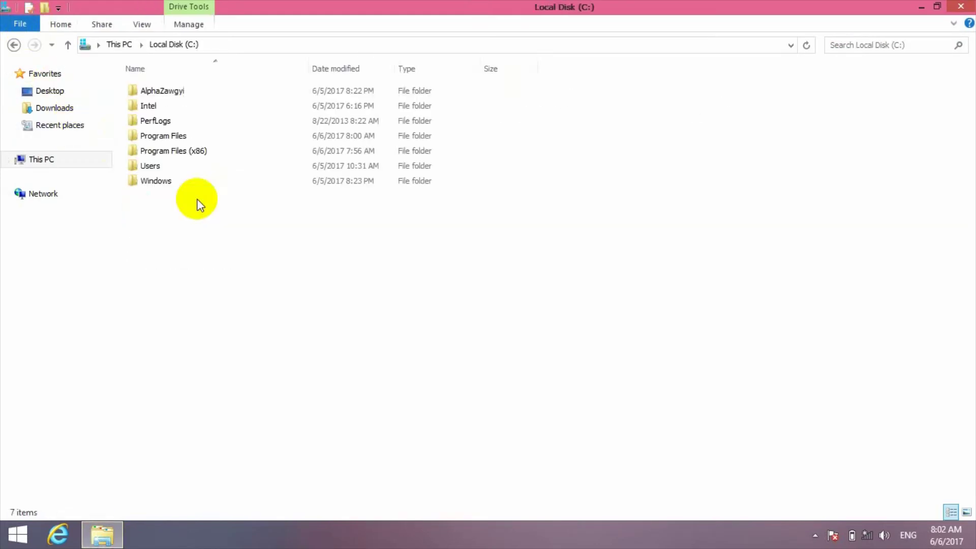
pyautogui.doubleClick(190, 137)
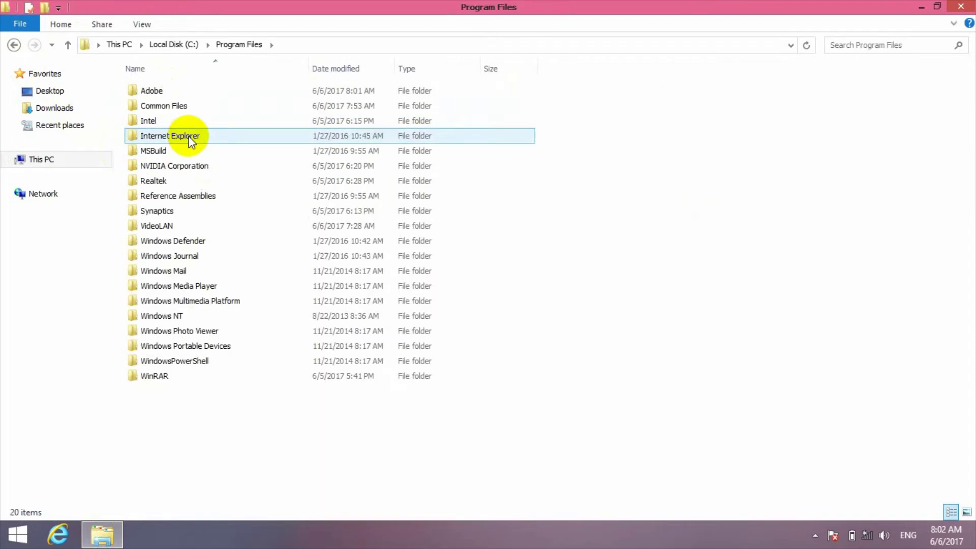
pyautogui.doubleClick(166, 94)
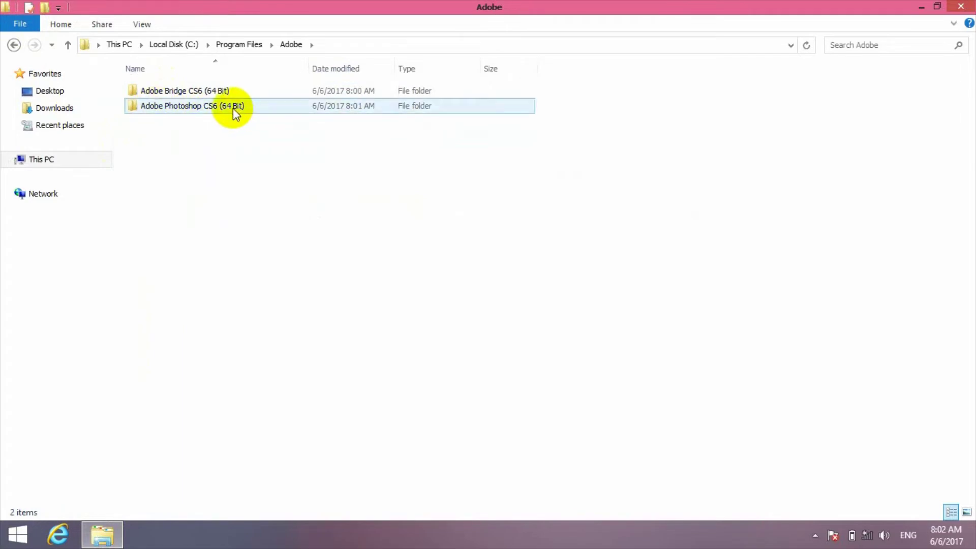
pyautogui.doubleClick(196, 107)
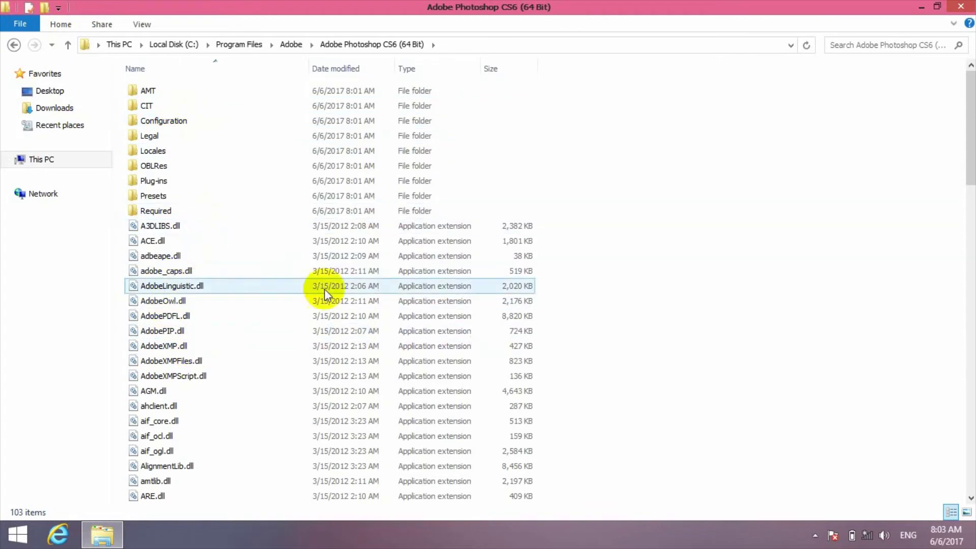
# Paste amtlib.dll into the Adobe Photoshop CS6 (64 Bit) folder, replacing the existing file with administrator permission, and close the folder.
pyautogui.scroll(-7, 272, 200)
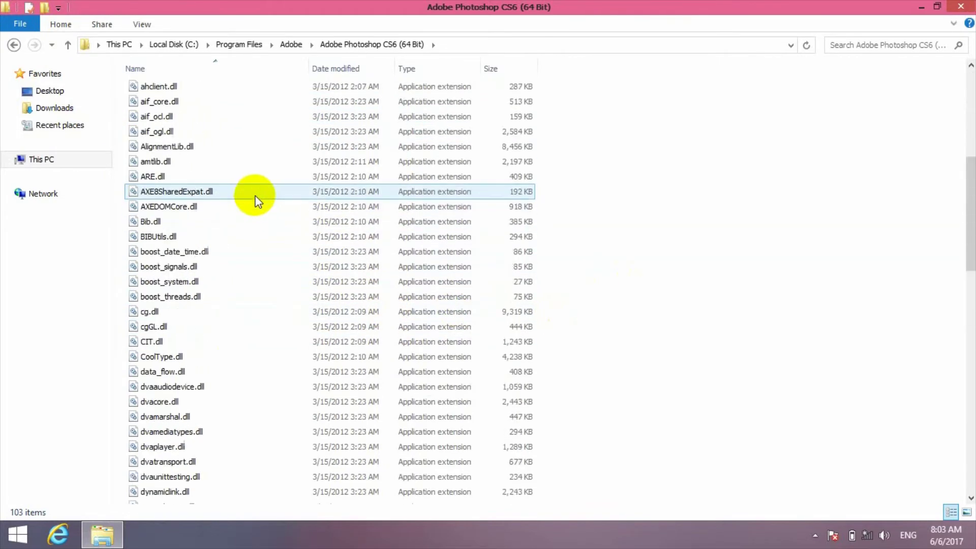
pyautogui.scroll(-7, 384, 309)
pyautogui.scroll(7, 382, 307)
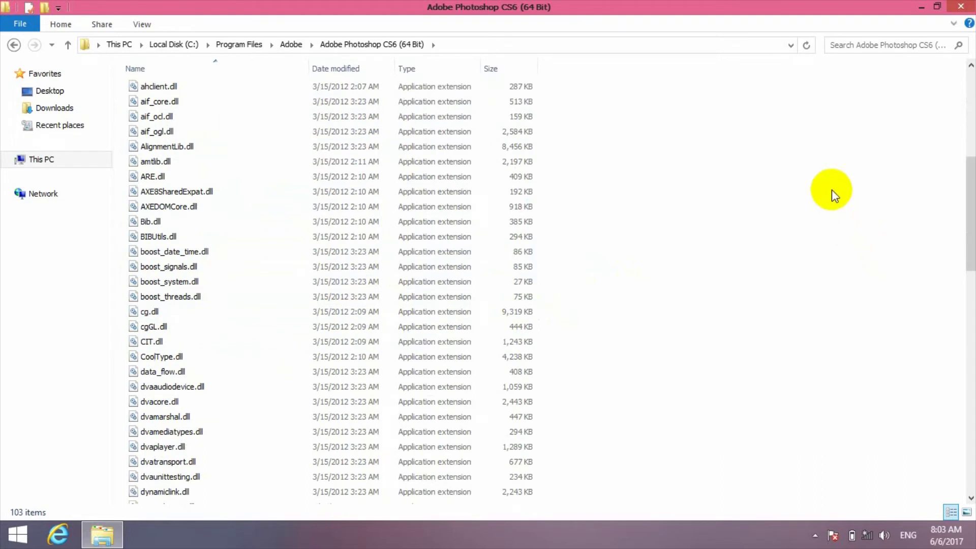
pyautogui.rightClick(830, 188)
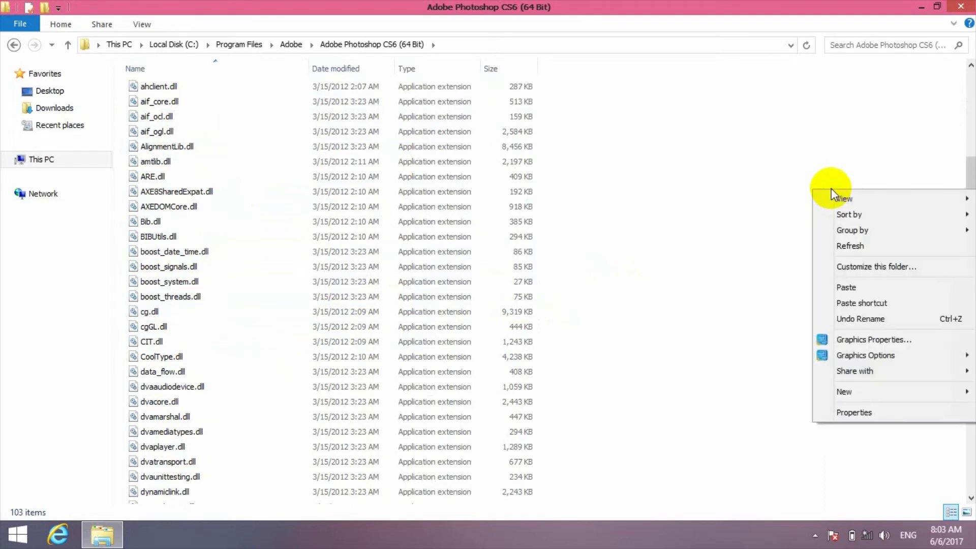
pyautogui.click(847, 288)
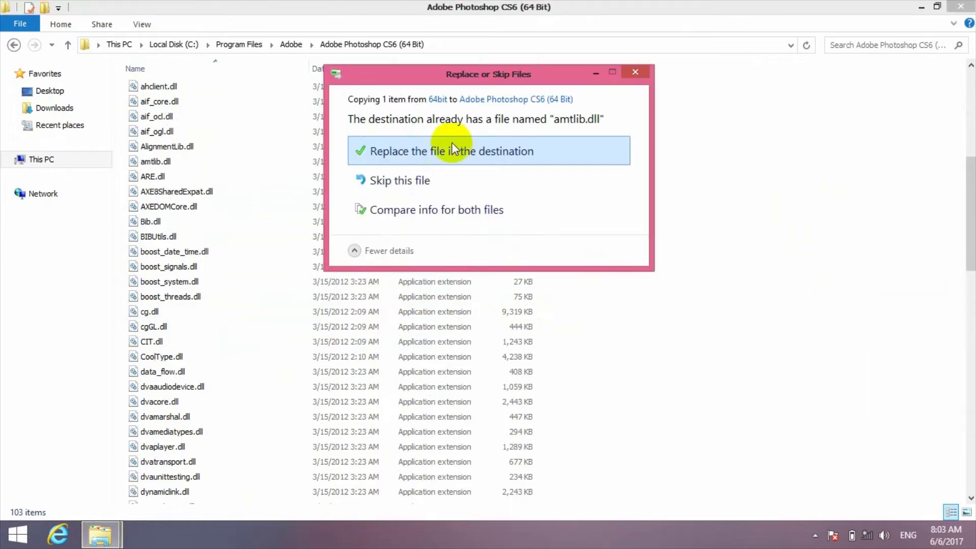
pyautogui.click(403, 151)
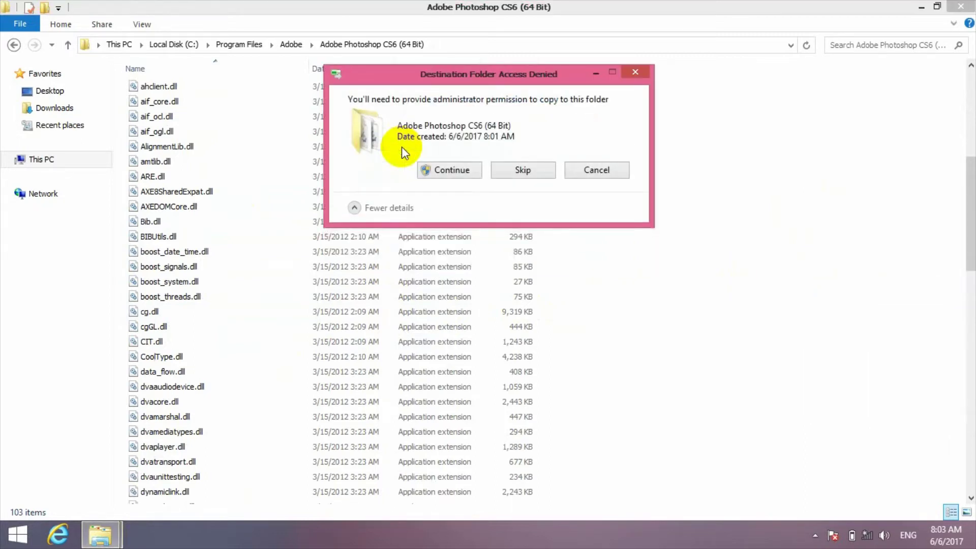
pyautogui.click(448, 171)
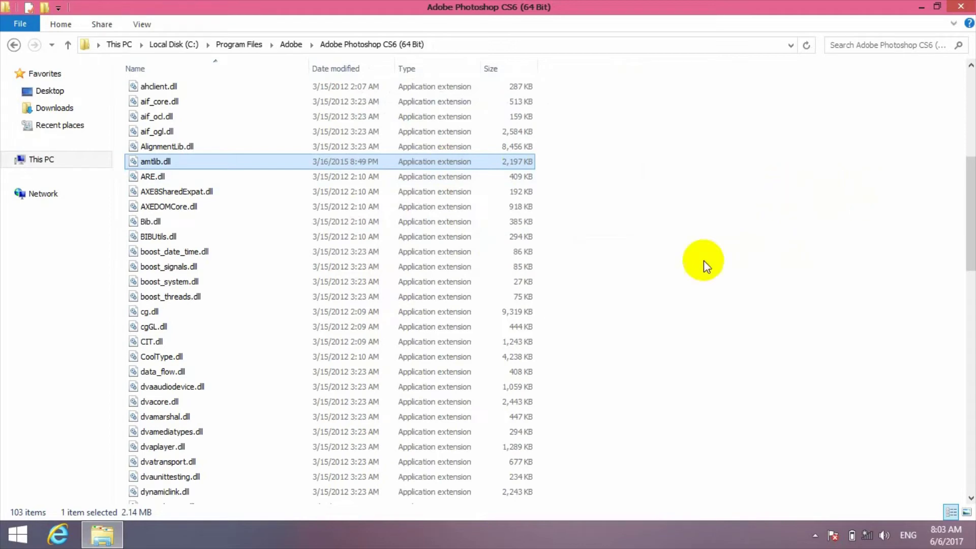
pyautogui.click(961, 7)
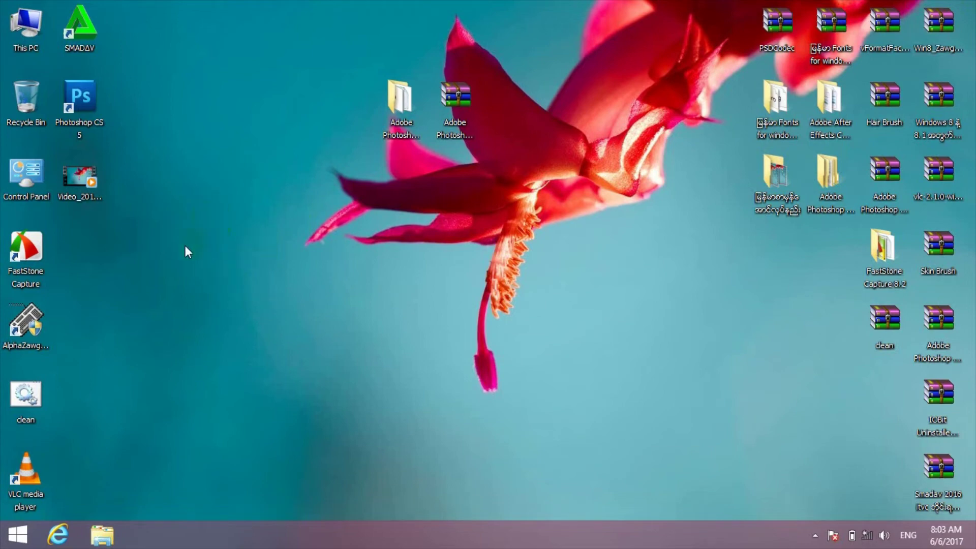
# Check the list of all installed apps for the new Adobe entries and return to the desktop.
pyautogui.click(16, 534)
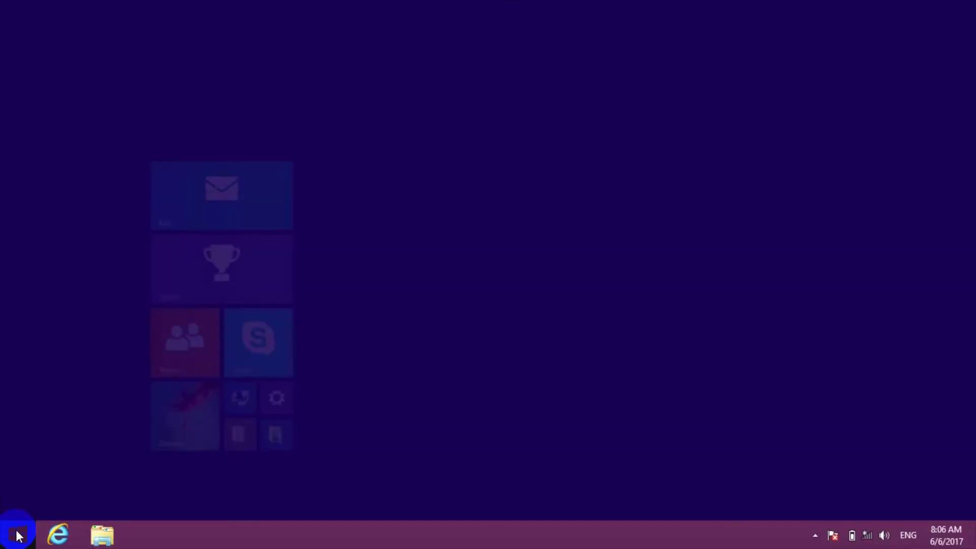
pyautogui.click(96, 511)
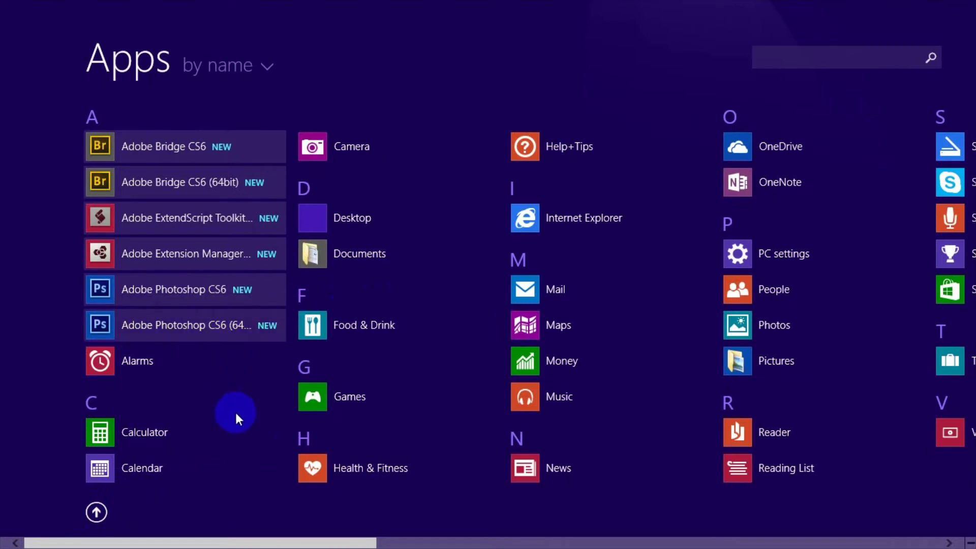
pyautogui.click(96, 511)
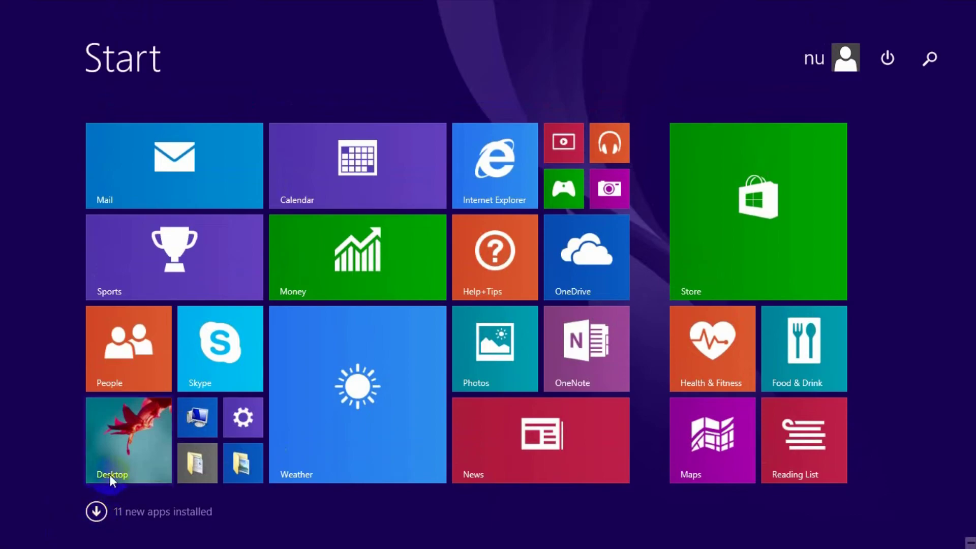
pyautogui.click(114, 462)
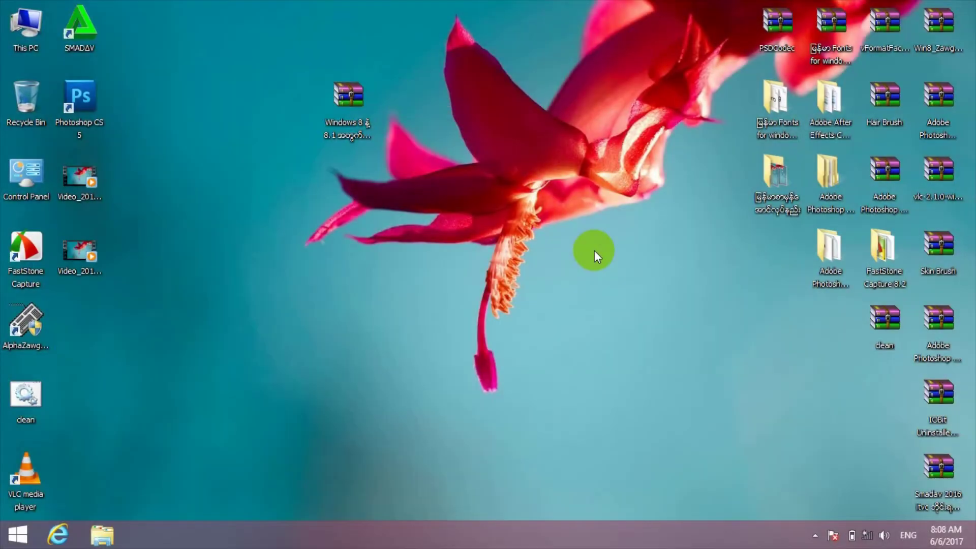
pyautogui.click(348, 139)
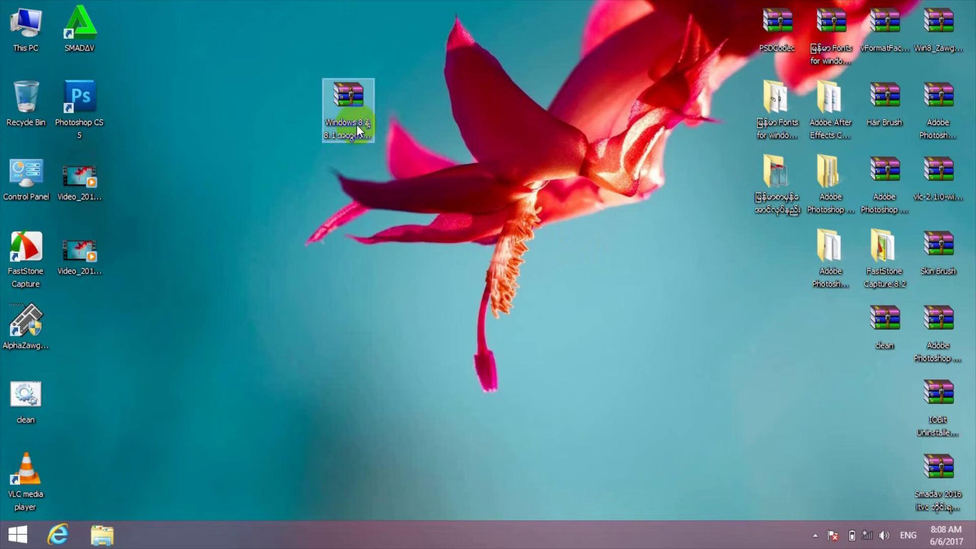
pyautogui.click(227, 398)
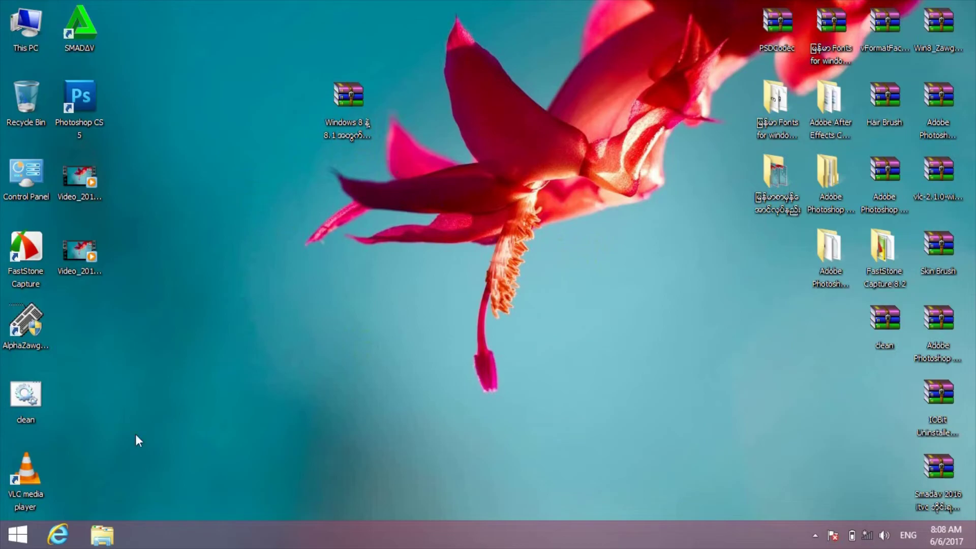
pyautogui.click(20, 540)
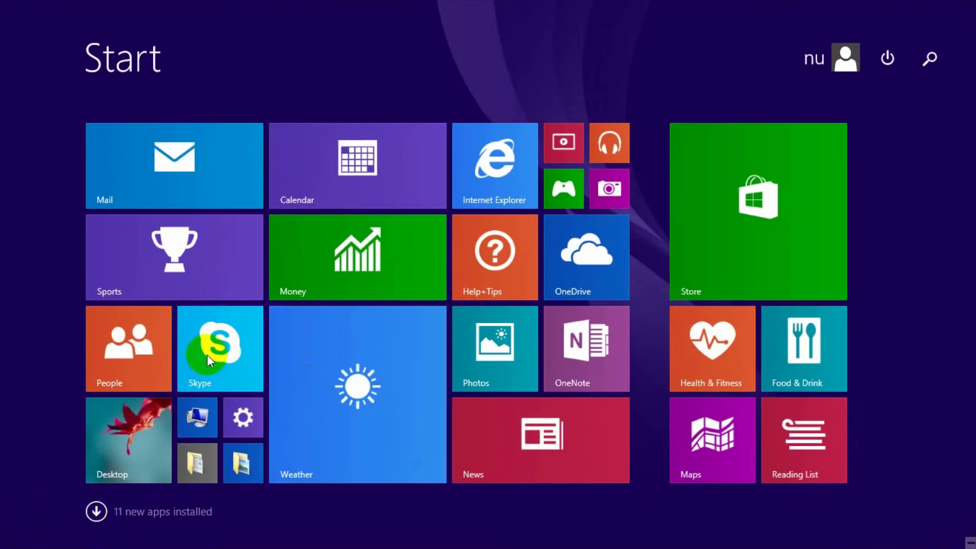
pyautogui.click(126, 459)
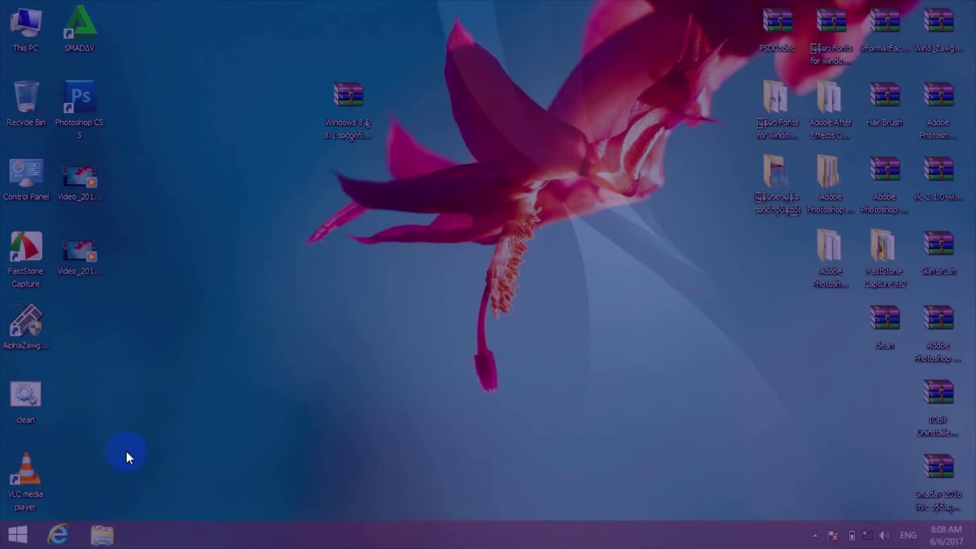
# Extract the Windows 8 and 8.1 Start Menu archive on the desktop, place the extracted folder beside the archive, and open it.
pyautogui.click(363, 134)
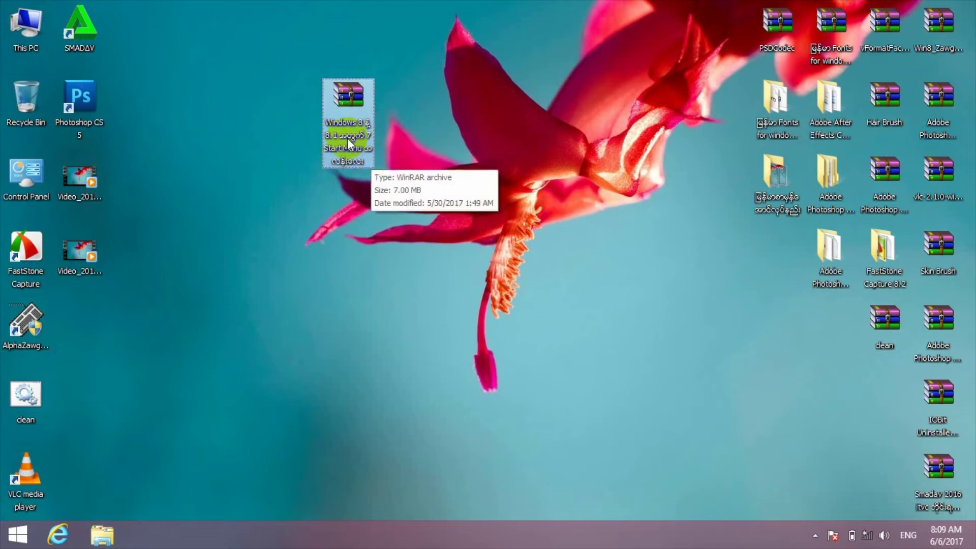
pyautogui.rightClick(355, 103)
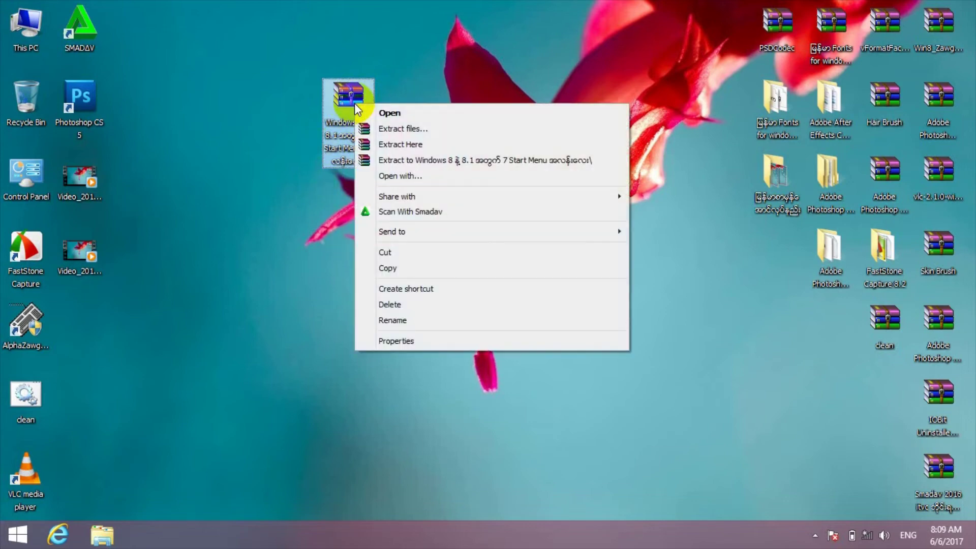
pyautogui.click(385, 144)
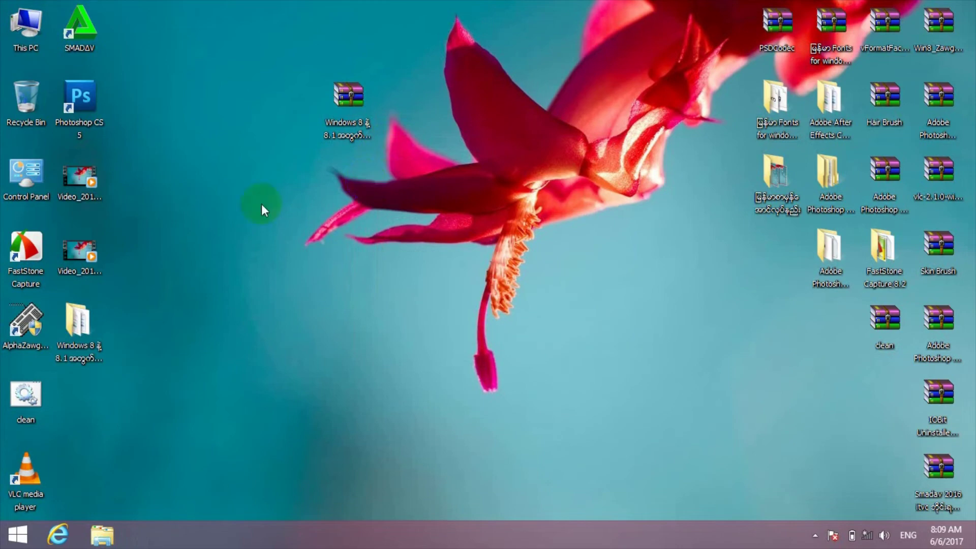
pyautogui.moveTo(78, 323); pyautogui.dragTo(411, 111)
pyautogui.doubleClick(398, 103)
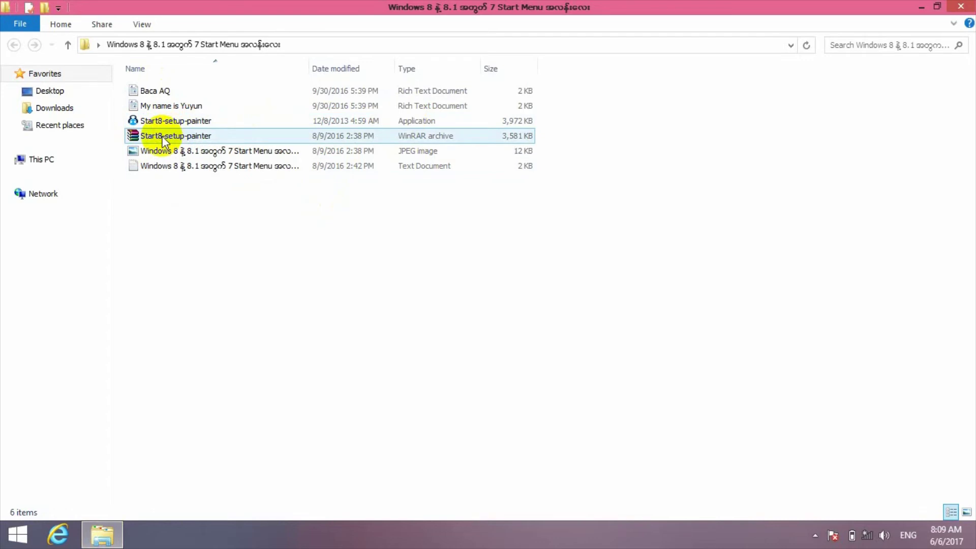
pyautogui.rightClick(181, 136)
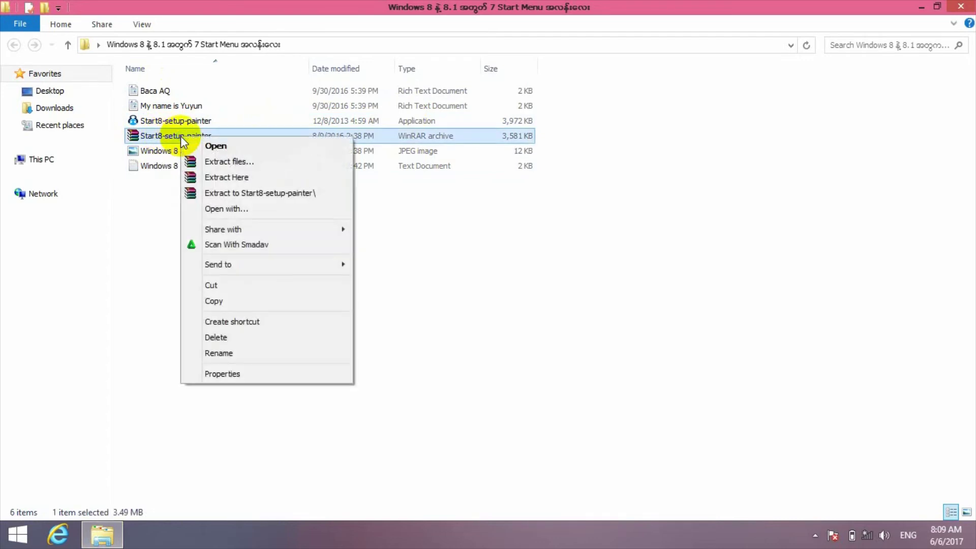
pyautogui.click(206, 175)
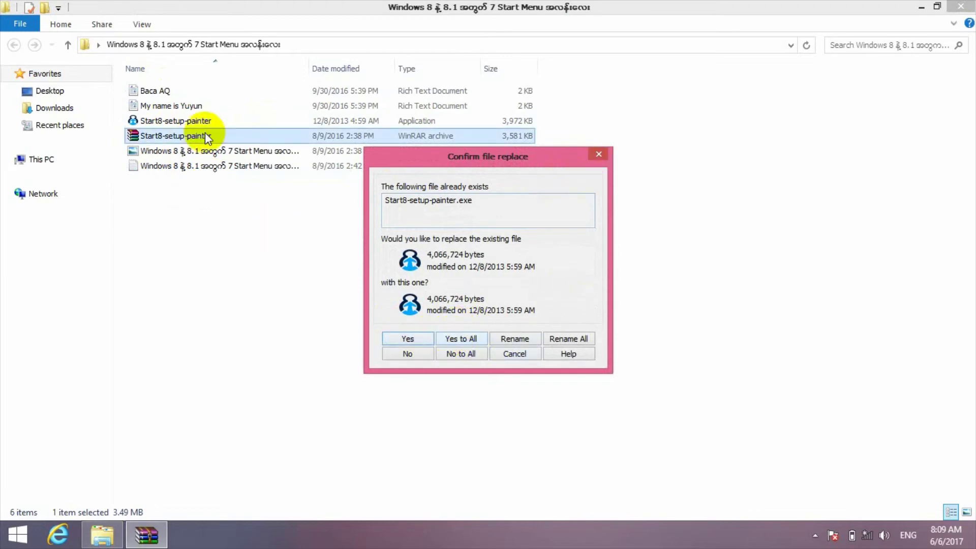
pyautogui.click(598, 155)
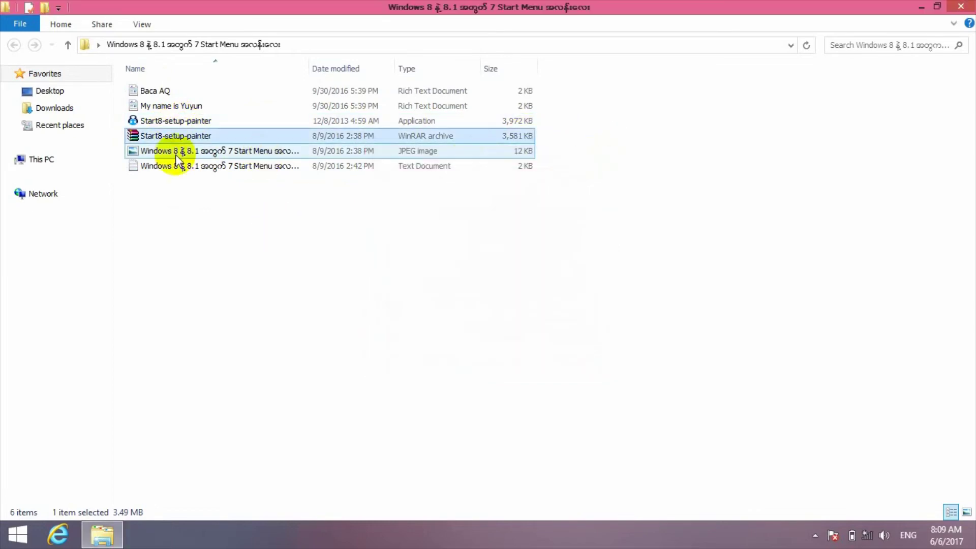
# Run the Start8-setup-painter application with administrator permission and install Start8 in English with the default folder and components, opening its configuration on finish.
pyautogui.click(215, 120)
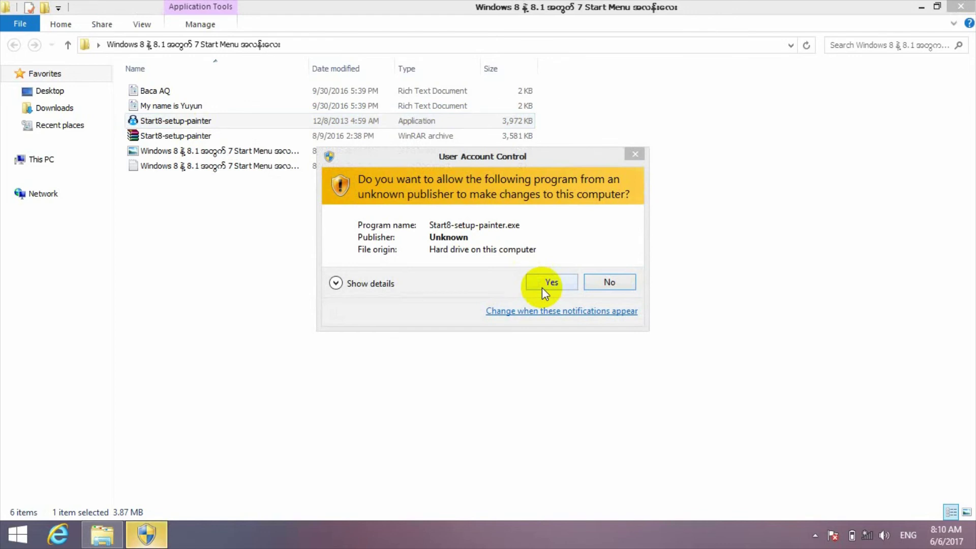
pyautogui.click(552, 283)
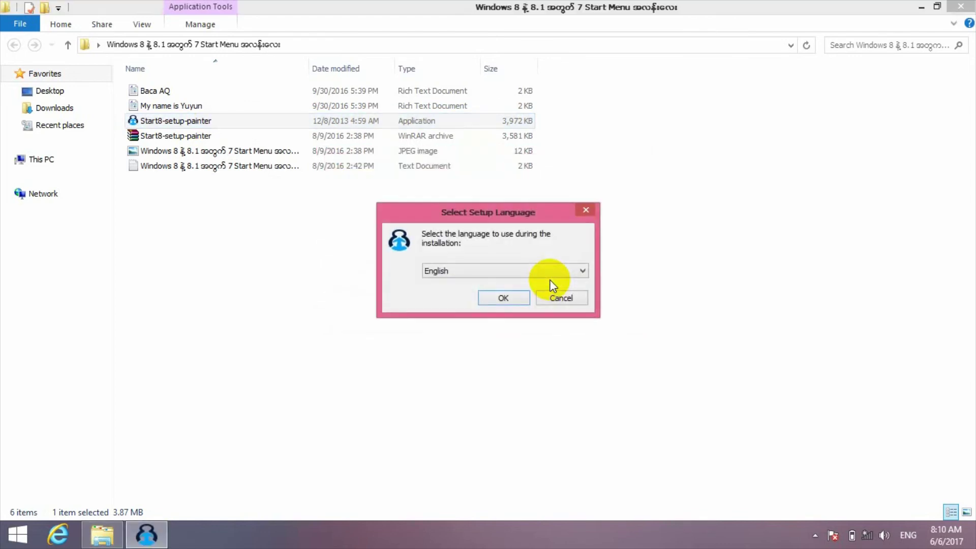
pyautogui.click(504, 298)
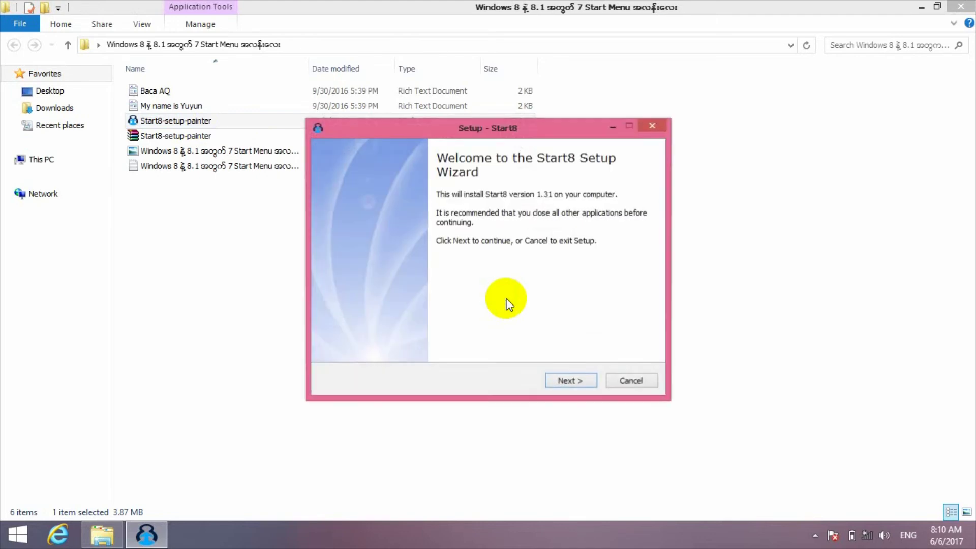
pyautogui.click(569, 382)
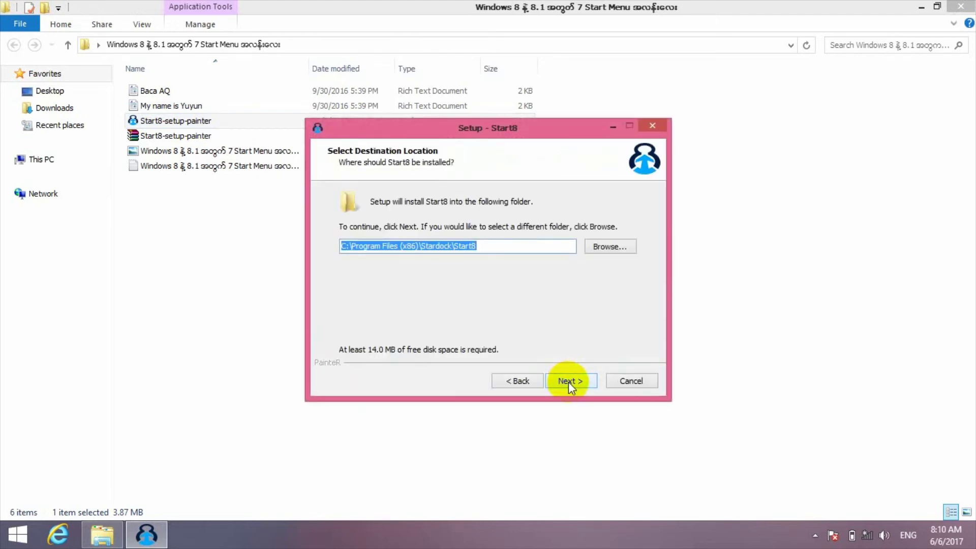
pyautogui.click(570, 379)
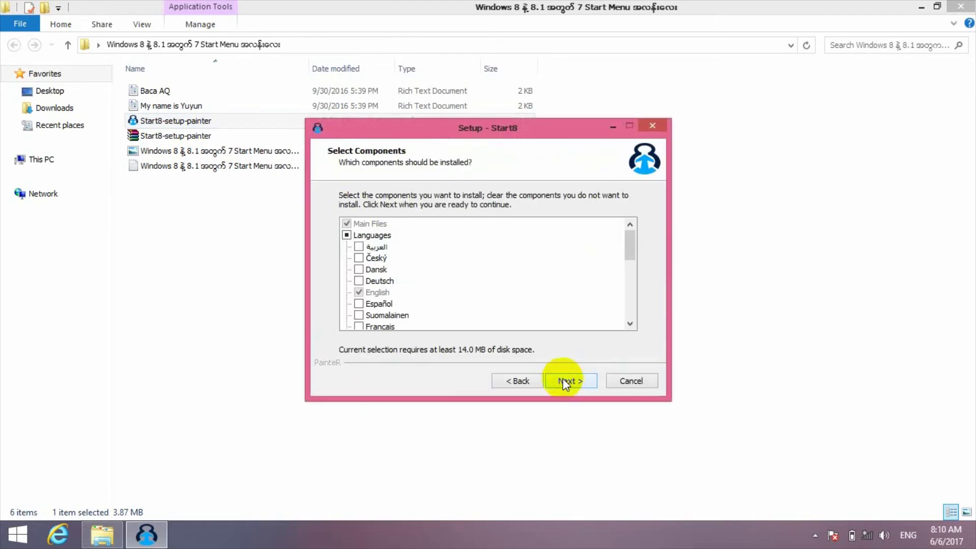
pyautogui.click(564, 381)
pyautogui.click(569, 379)
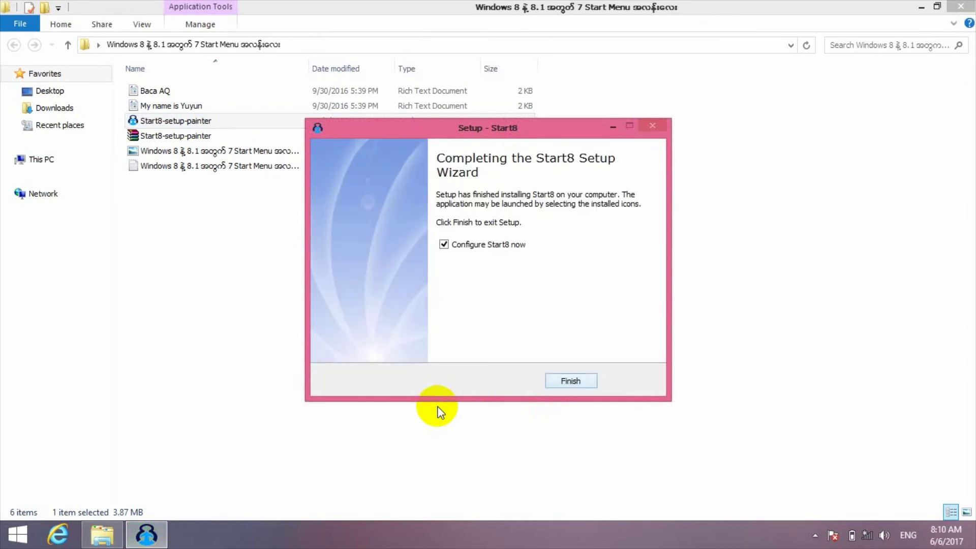
pyautogui.click(575, 380)
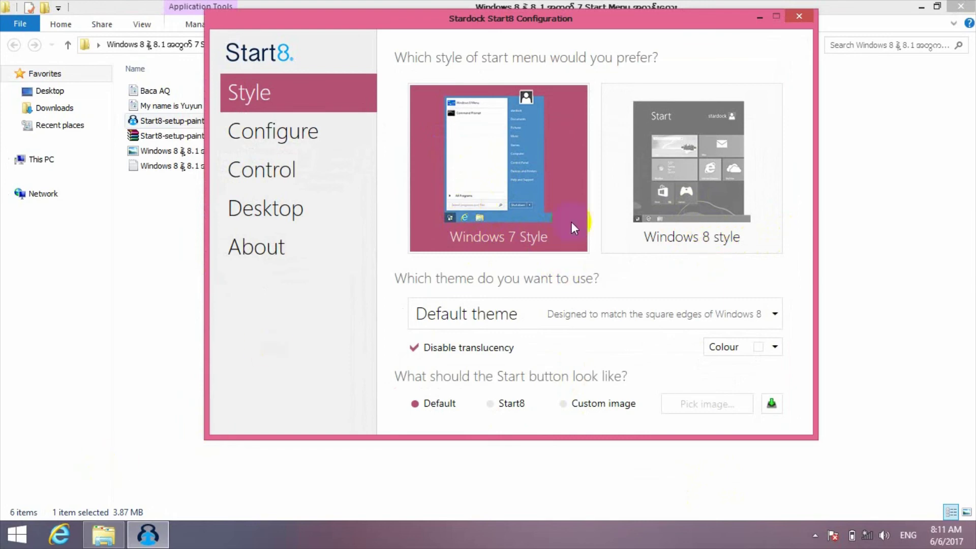
# Choose the Windows 7 Style start menu in the Start8 configuration and close both it and the extracted folder.
pyautogui.click(522, 222)
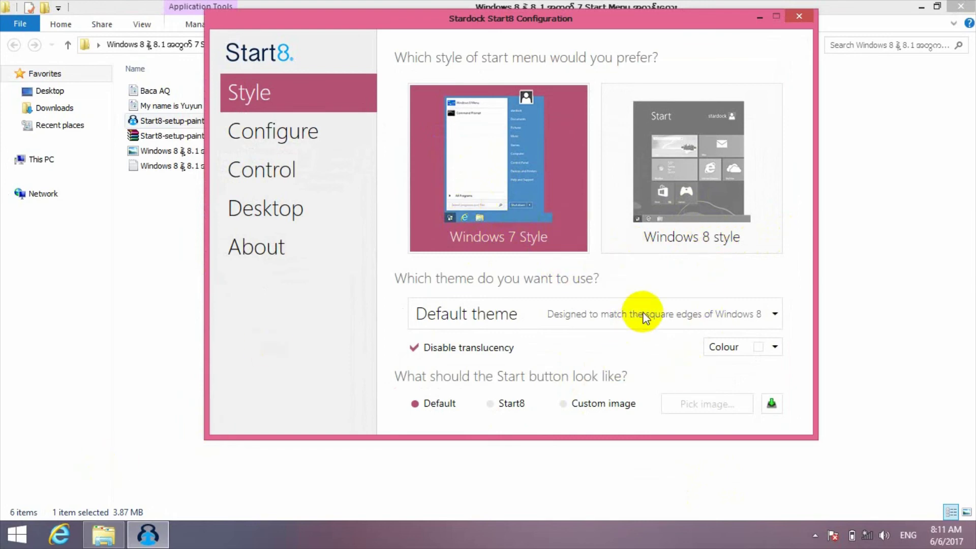
pyautogui.click(800, 16)
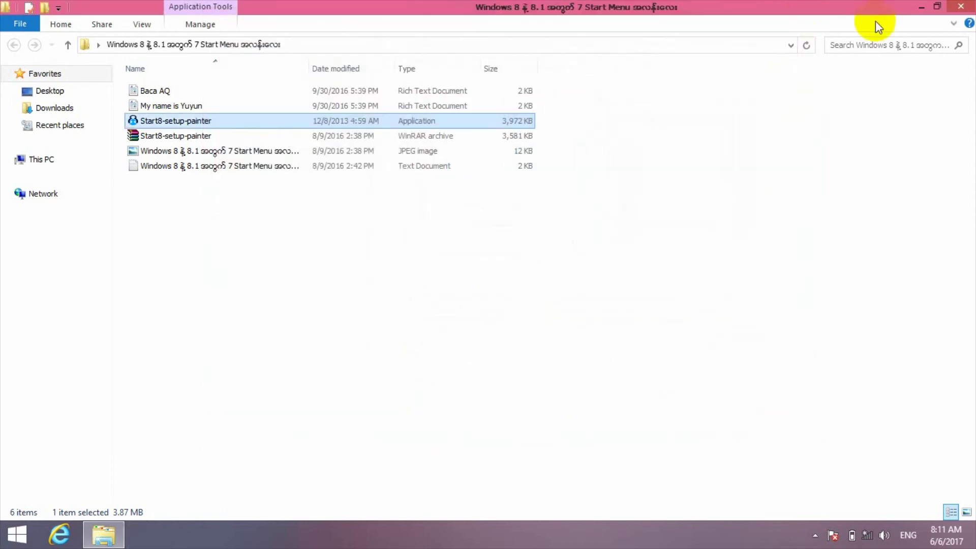
pyautogui.click(961, 7)
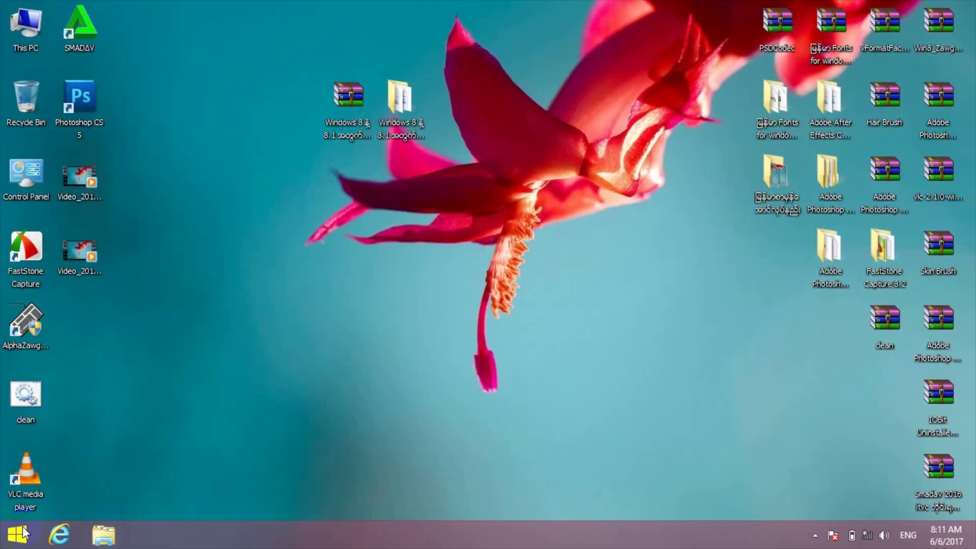
# Look through all programs in the new Start menu for the Adobe Photoshop CS6 entries.
pyautogui.click(12, 540)
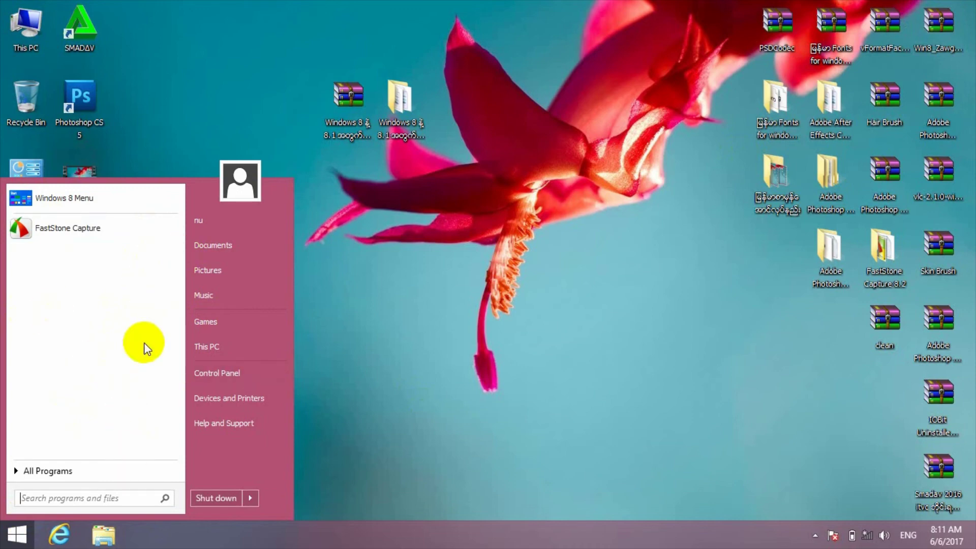
pyautogui.click(45, 471)
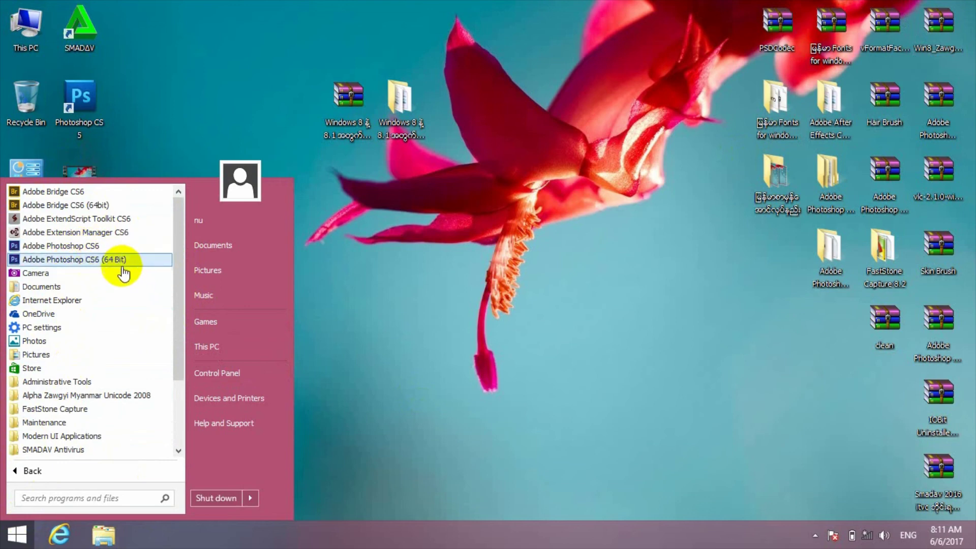
pyautogui.click(81, 246)
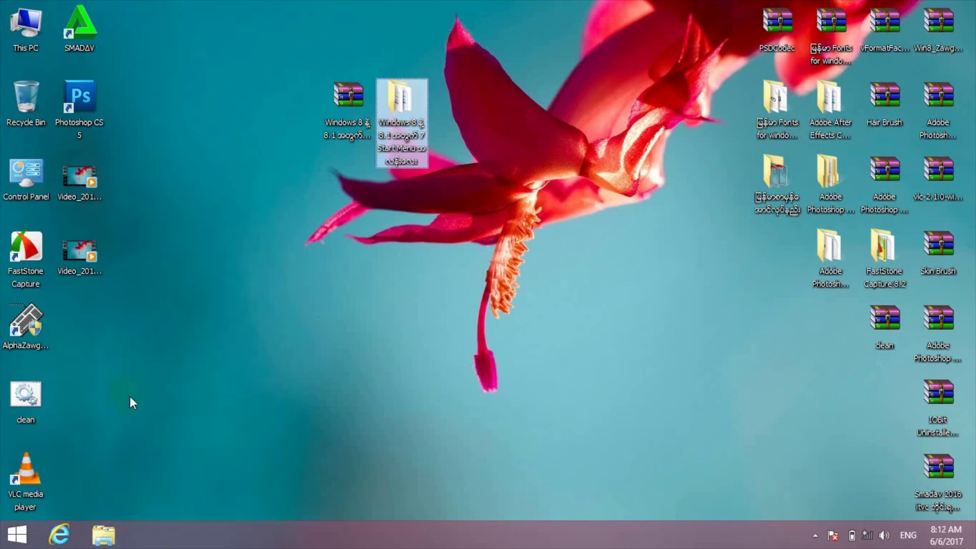
pyautogui.click(18, 536)
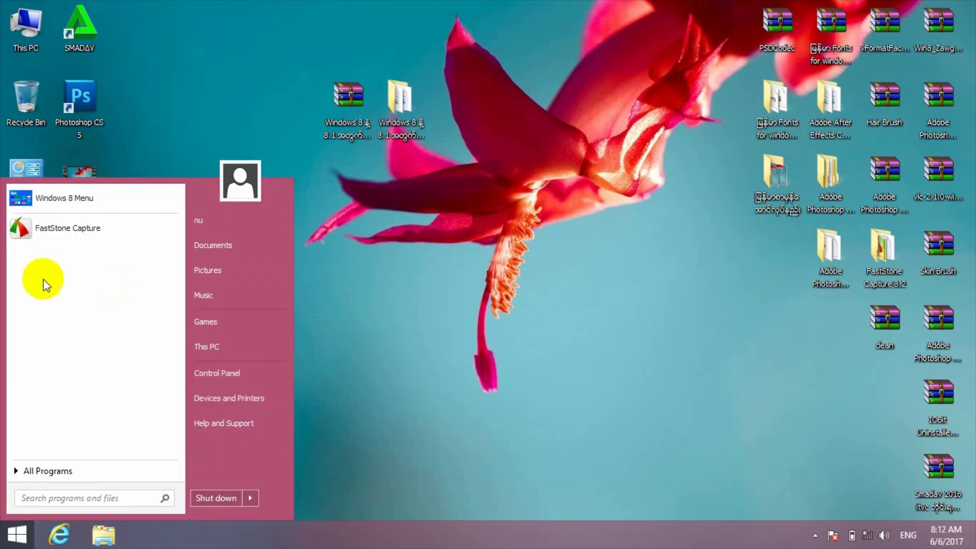
pyautogui.click(48, 472)
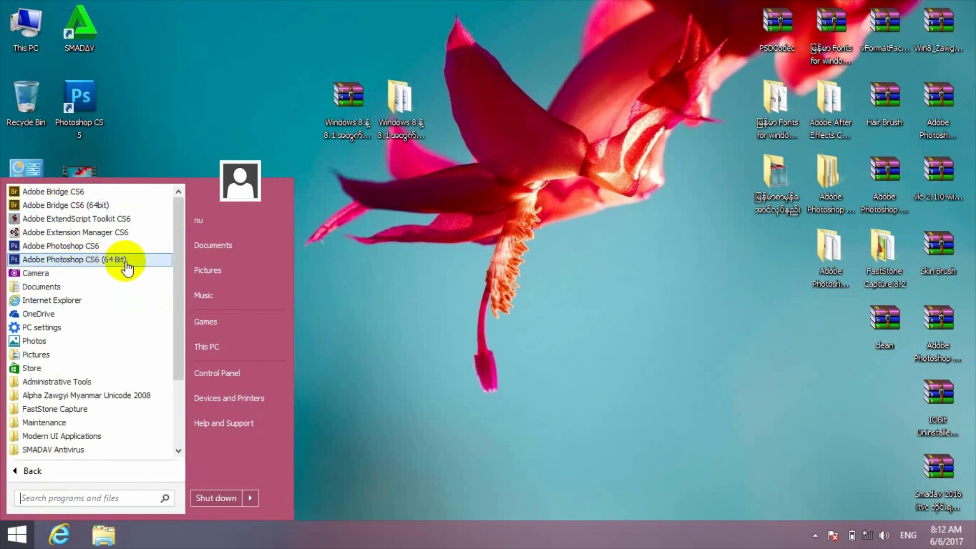
pyautogui.click(67, 260)
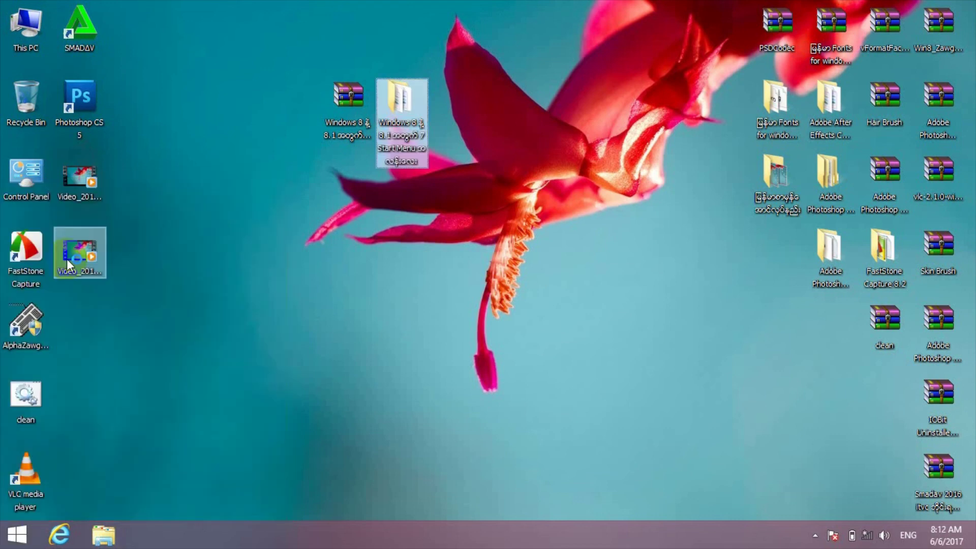
# Create a desktop shortcut for Adobe Photoshop CS6 (64 Bit) from the Start menu's program list and close the menu.
pyautogui.click(15, 536)
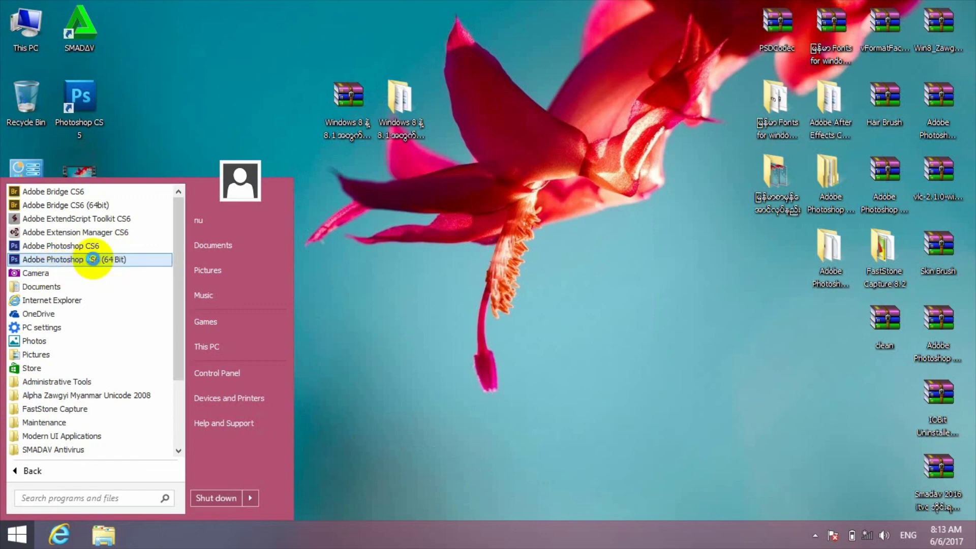
pyautogui.rightClick(93, 259)
pyautogui.moveTo(129, 454)
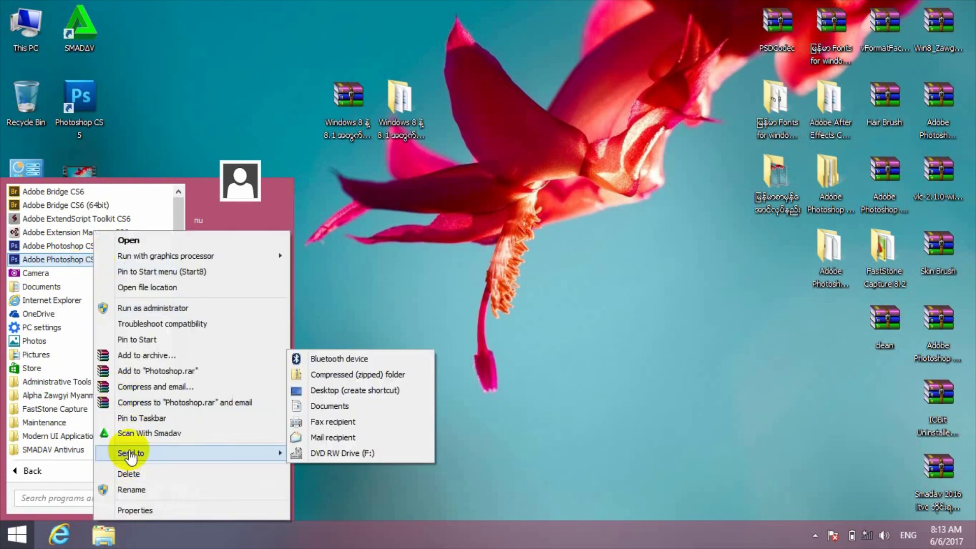
pyautogui.click(332, 390)
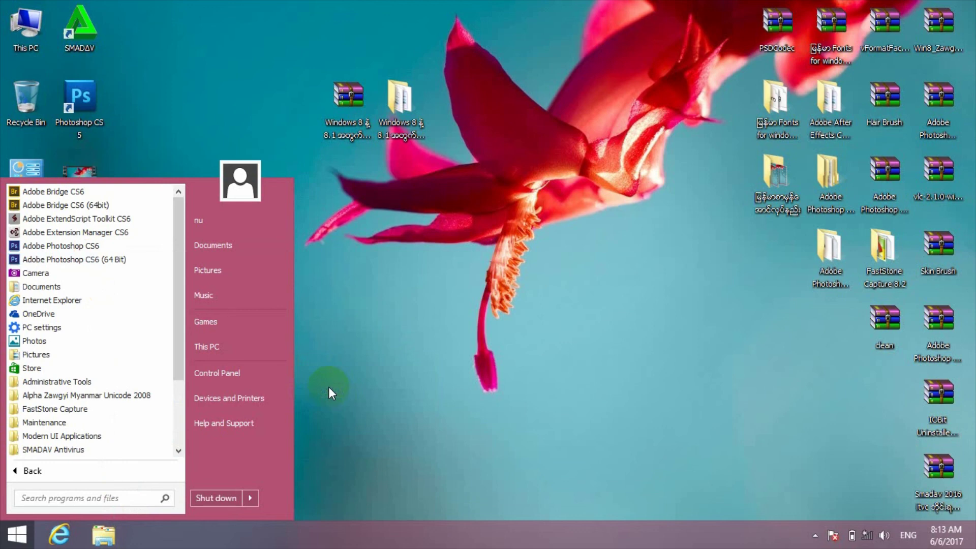
pyautogui.click(223, 131)
# Place the Adobe Photoshop CS6 (64 Bit) shortcut directly below the two video files on the desktop and deselect it.
pyautogui.moveTo(65, 336); pyautogui.dragTo(193, 104)
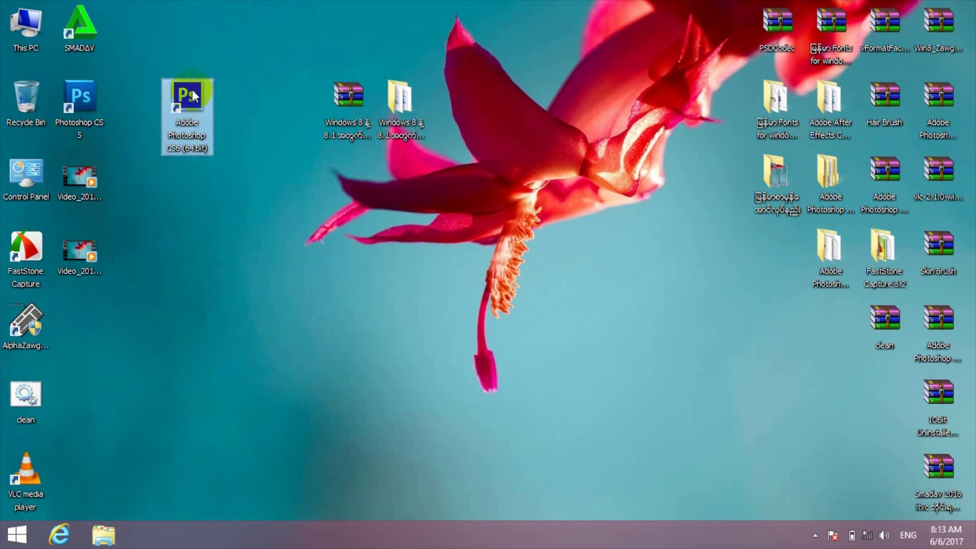
pyautogui.moveTo(192, 93); pyautogui.dragTo(77, 325)
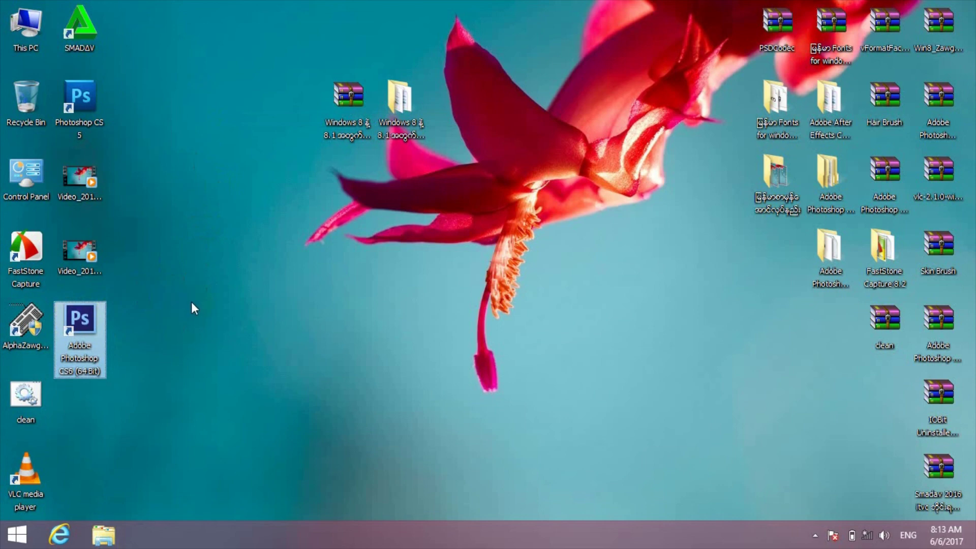
pyautogui.click(149, 311)
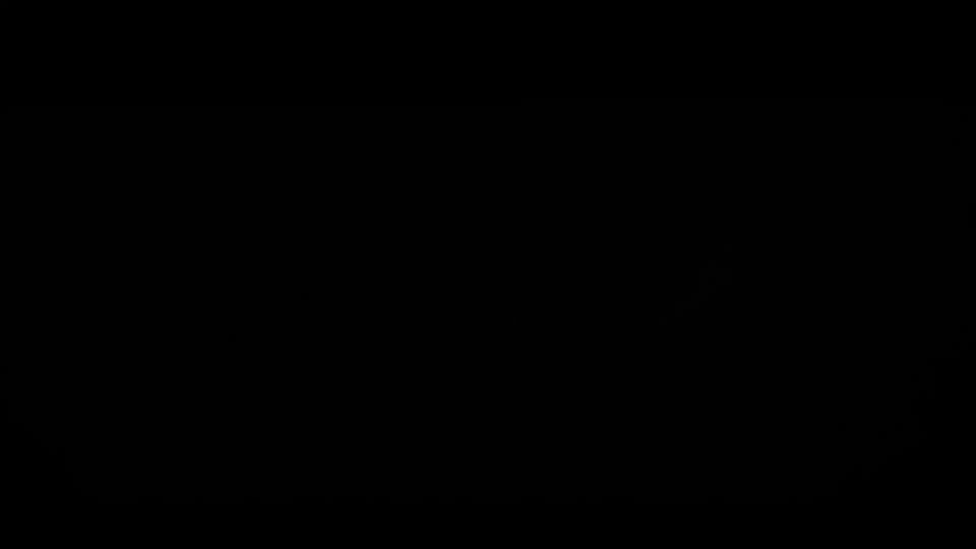